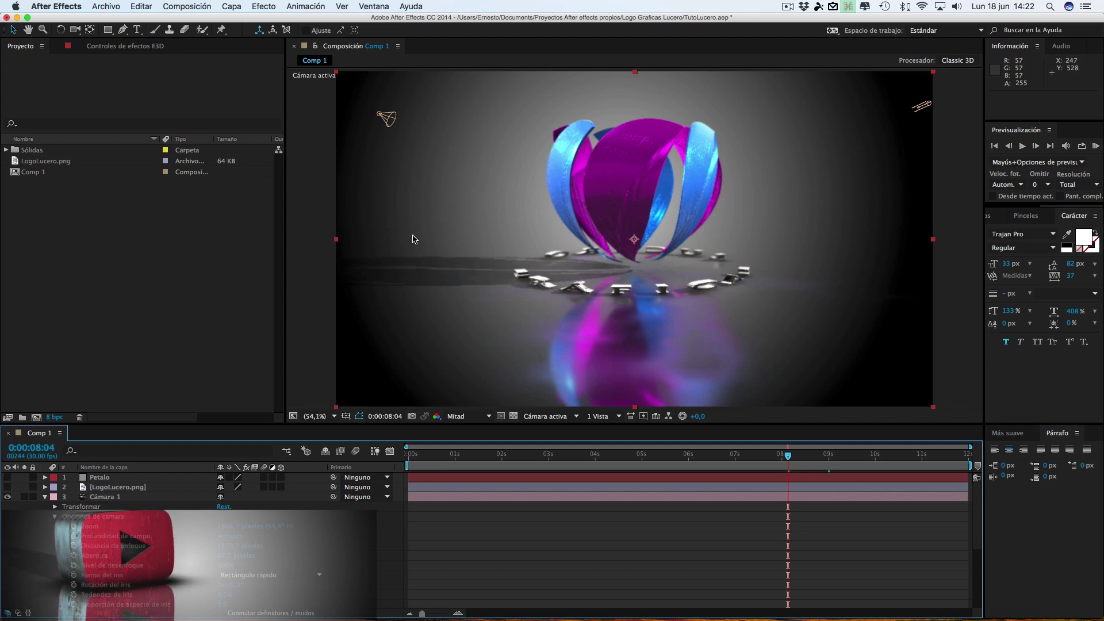
- Bring up the desktop overview to reach the full-screen logo render
key(ctrl+Up)
- Play the earlier full-screen logo render with its playback controls moved to the lower right
click(535, 41)
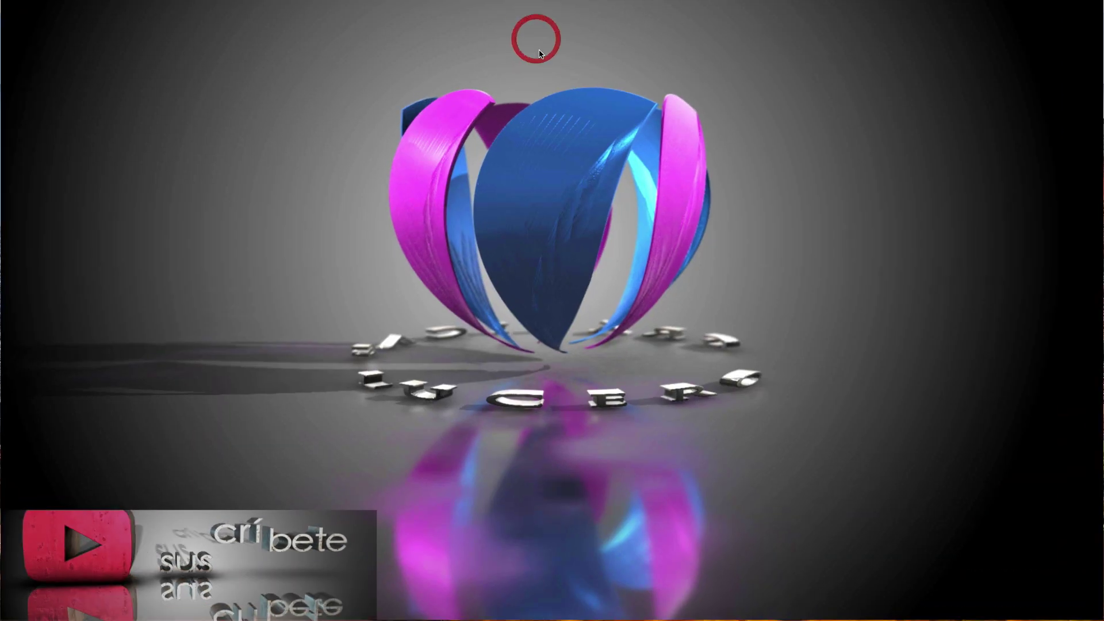
click(582, 504)
drag(602, 502, 1024, 591)
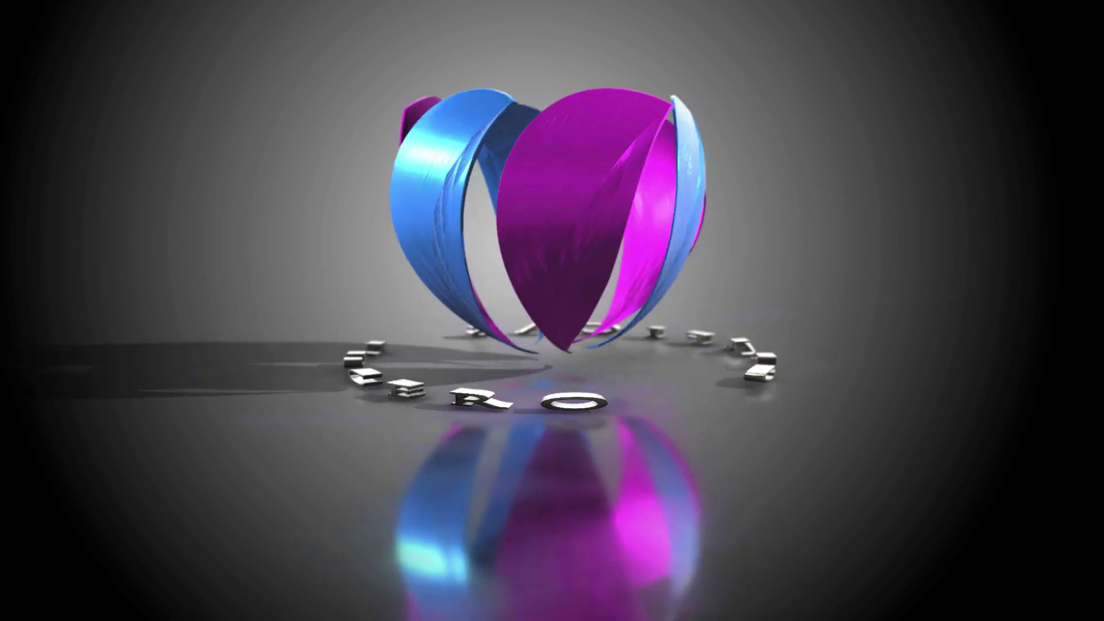
mouse_move(1101, 489)
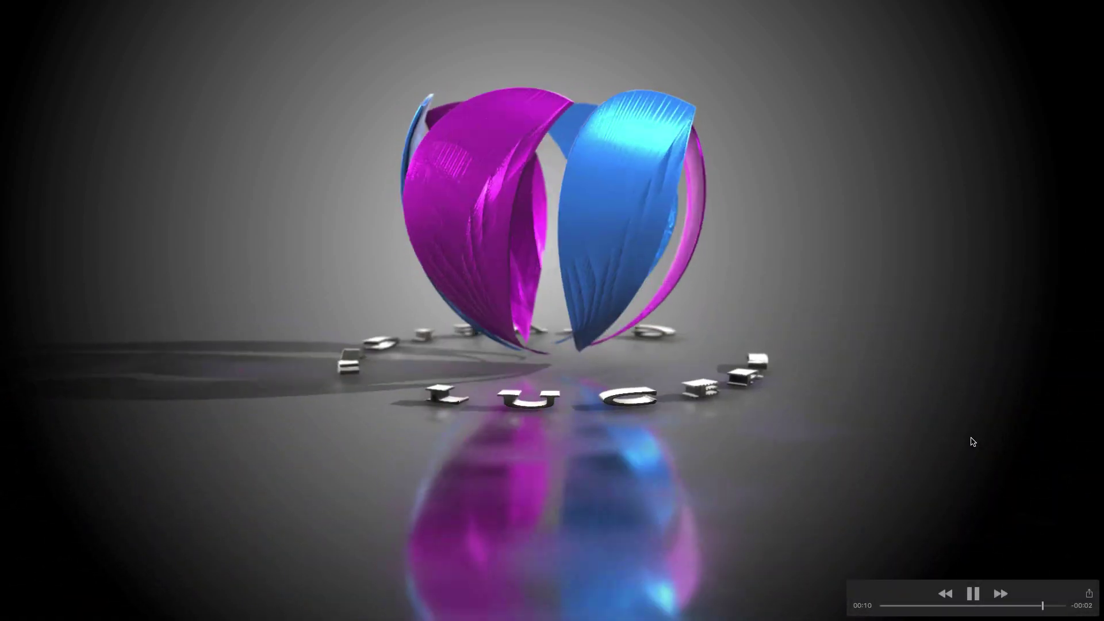
- Switch to the LuceroTranslucidoFinal2 video and replay it from the start
key(ctrl+Up)
click(708, 50)
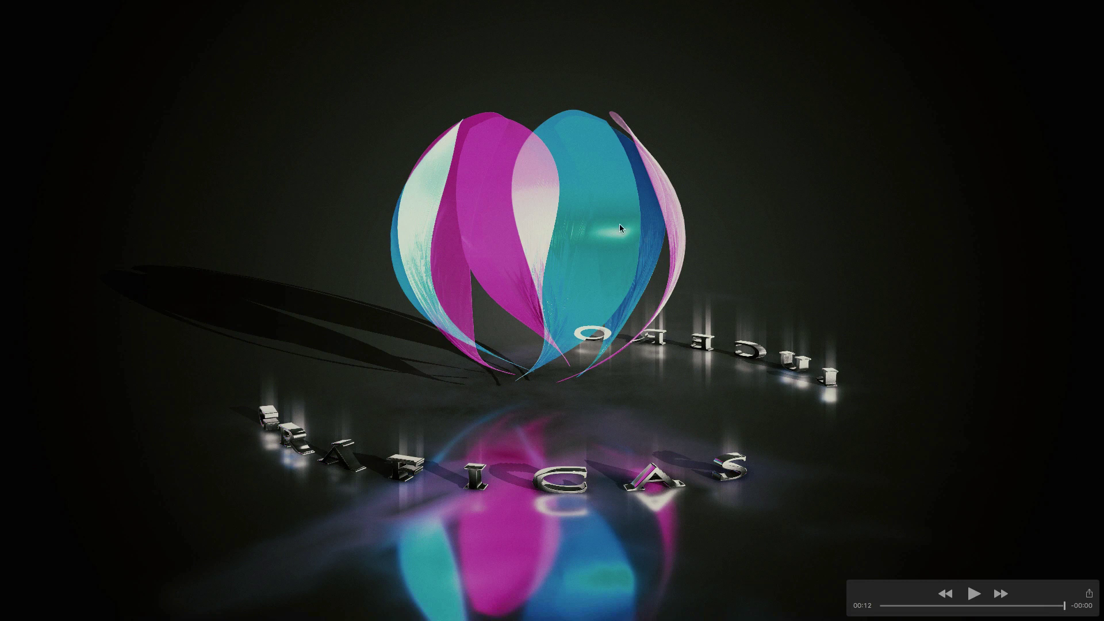
click(974, 595)
key(ctrl+Up)
- Set the BG layer's Gradación de degradado start colour to dark grey 383838
click(521, 45)
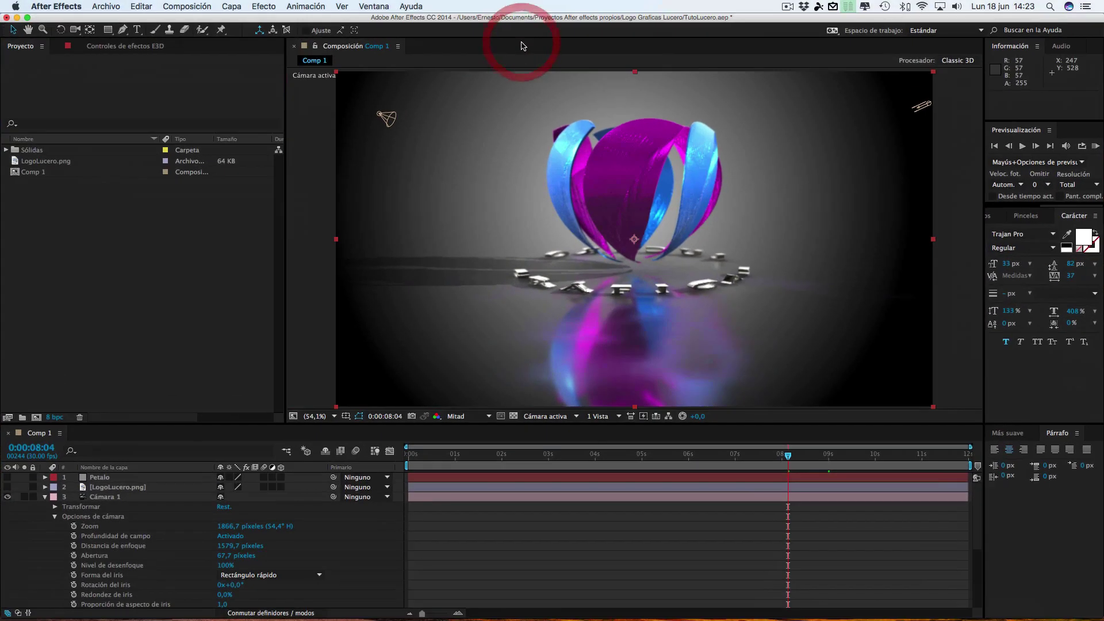
click(891, 248)
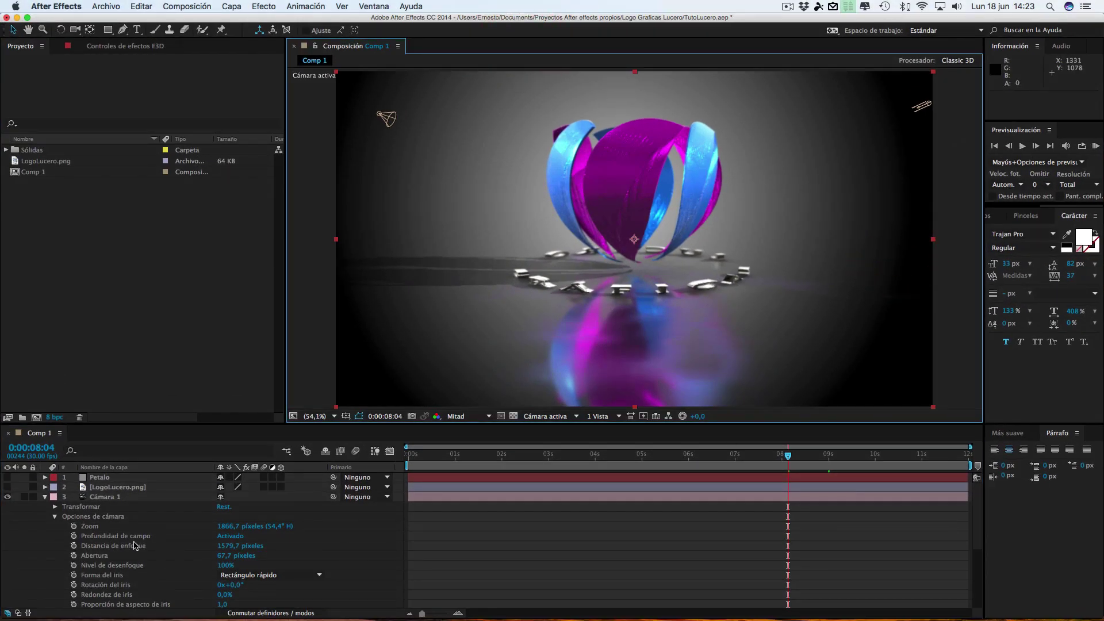
scroll(136, 545, down, 5)
click(106, 602)
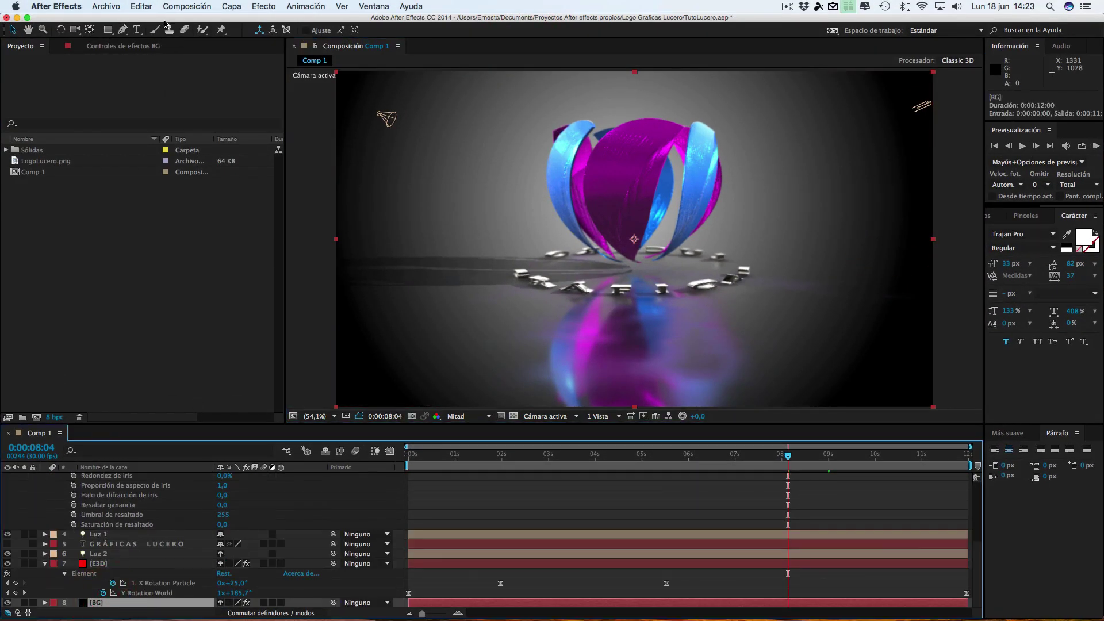
click(134, 48)
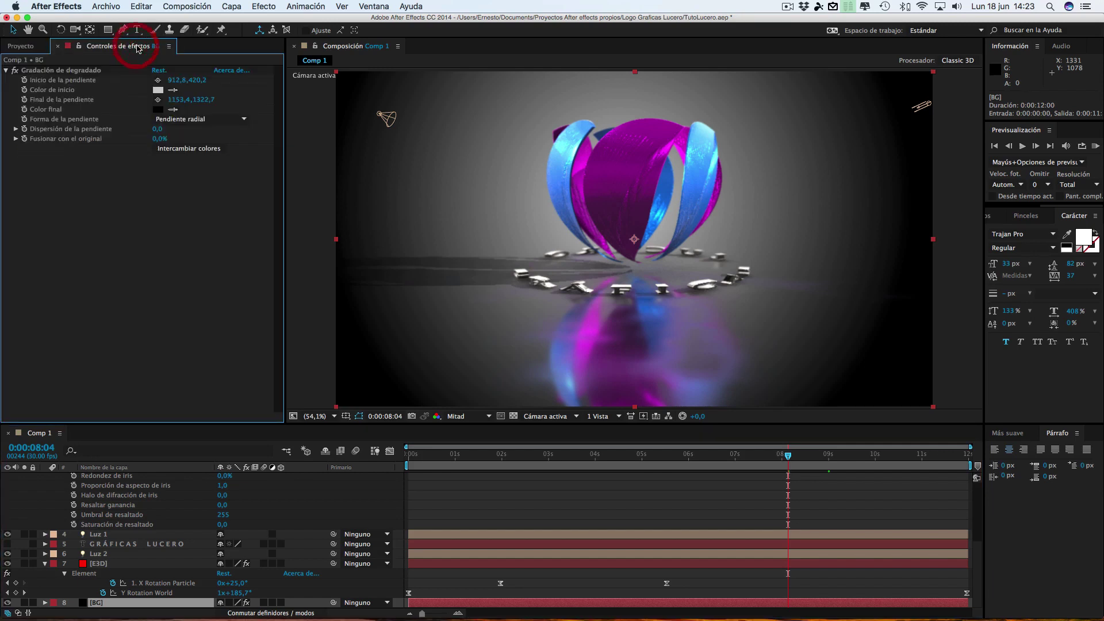
click(158, 90)
mouse_move(726, 481)
mouse_down()
mouse_move(731, 522)
mouse_move(714, 517)
mouse_up()
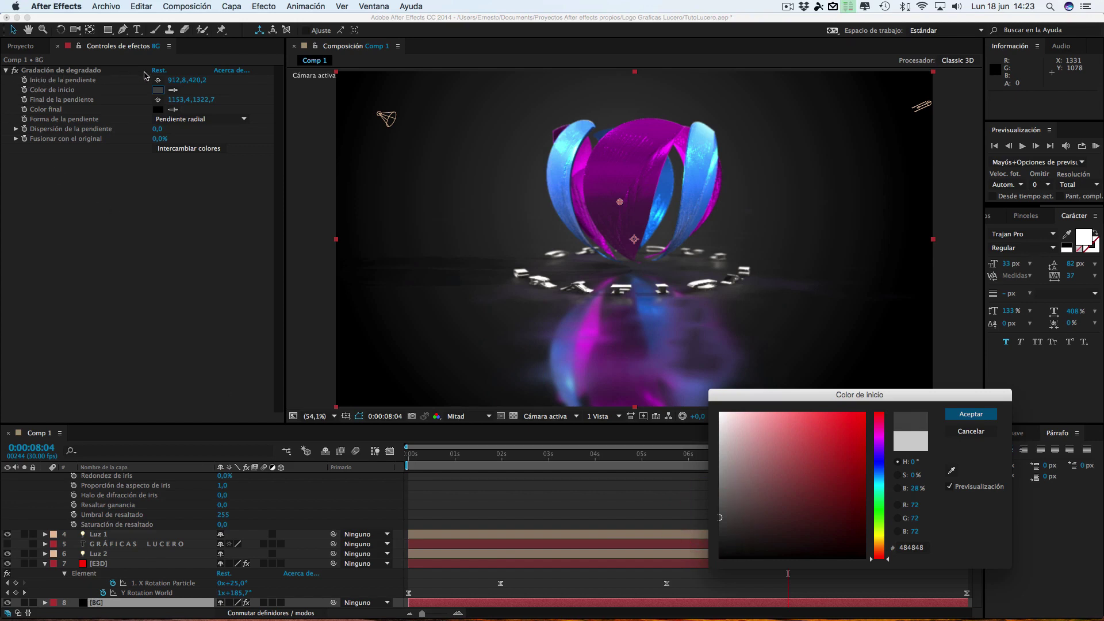
drag(719, 517, 726, 525)
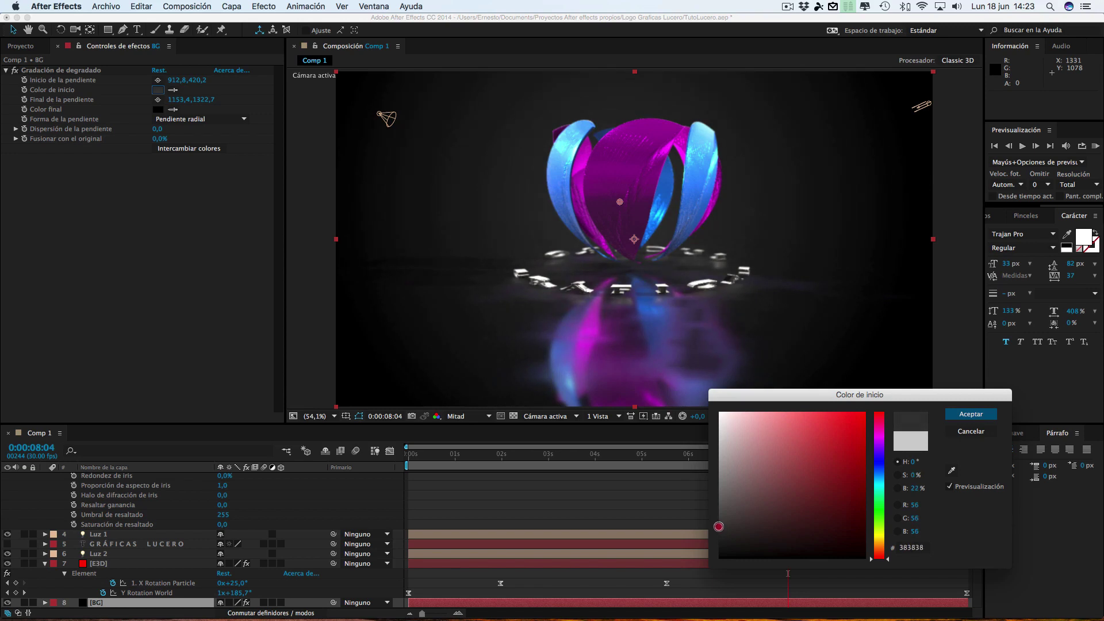
click(970, 414)
click(821, 338)
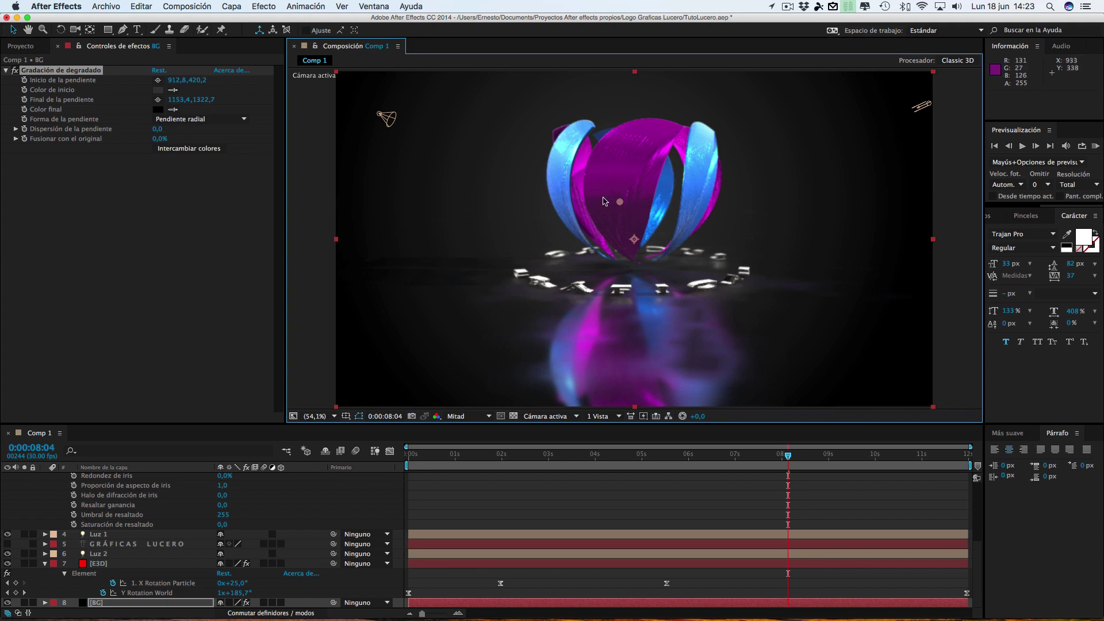
- In the E3D layer's Scene Setup, set the magenta Paint_Red material's blend mode to Add
click(111, 564)
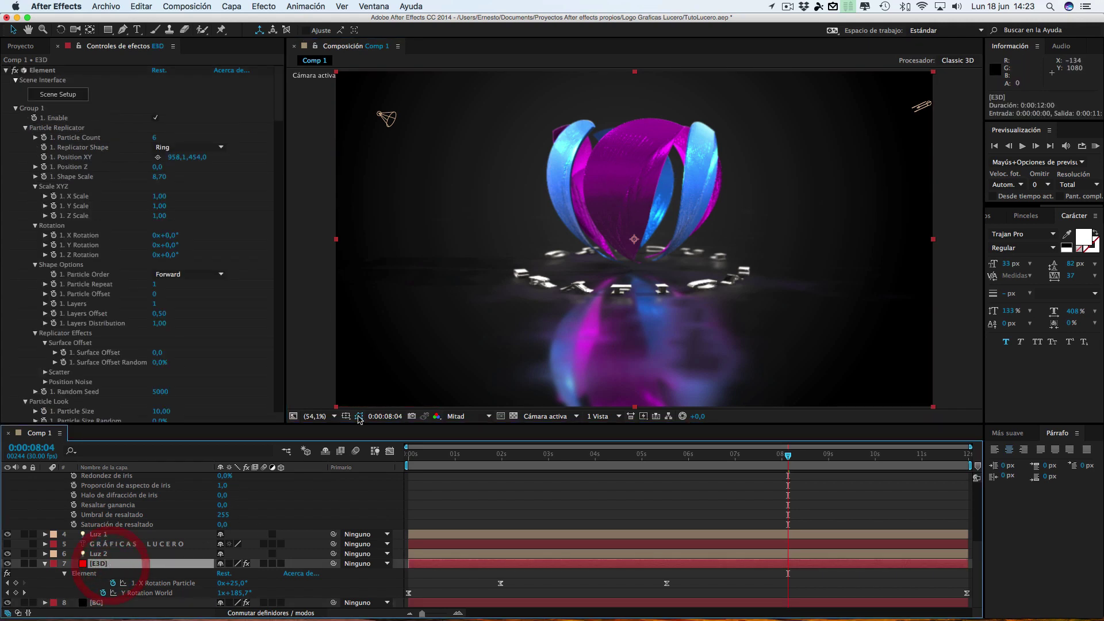
click(42, 70)
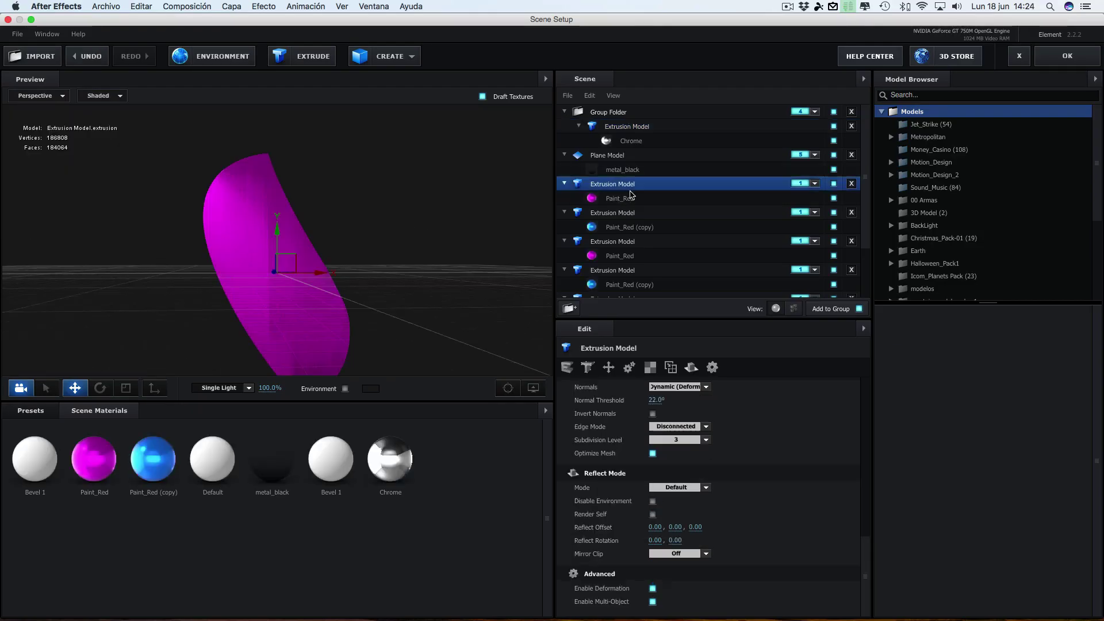
click(618, 200)
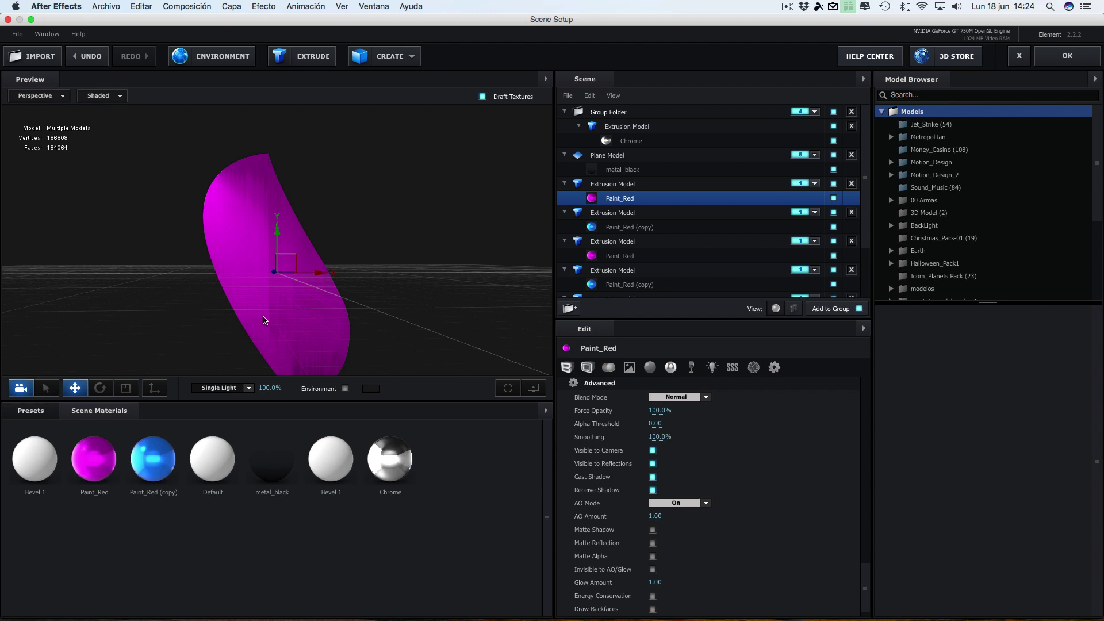
click(774, 368)
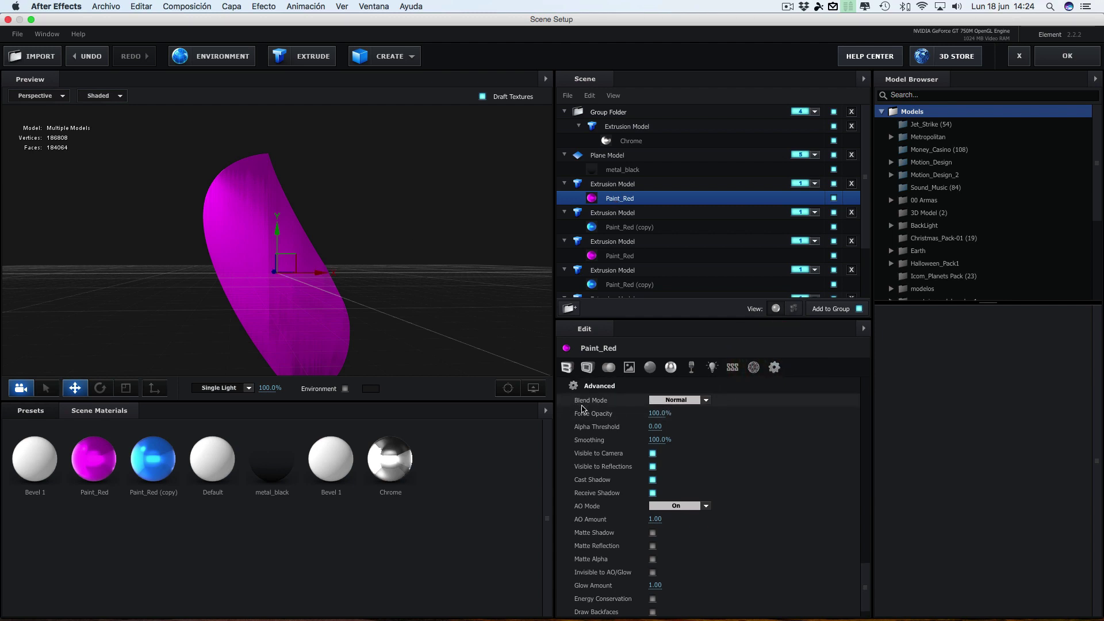
click(707, 401)
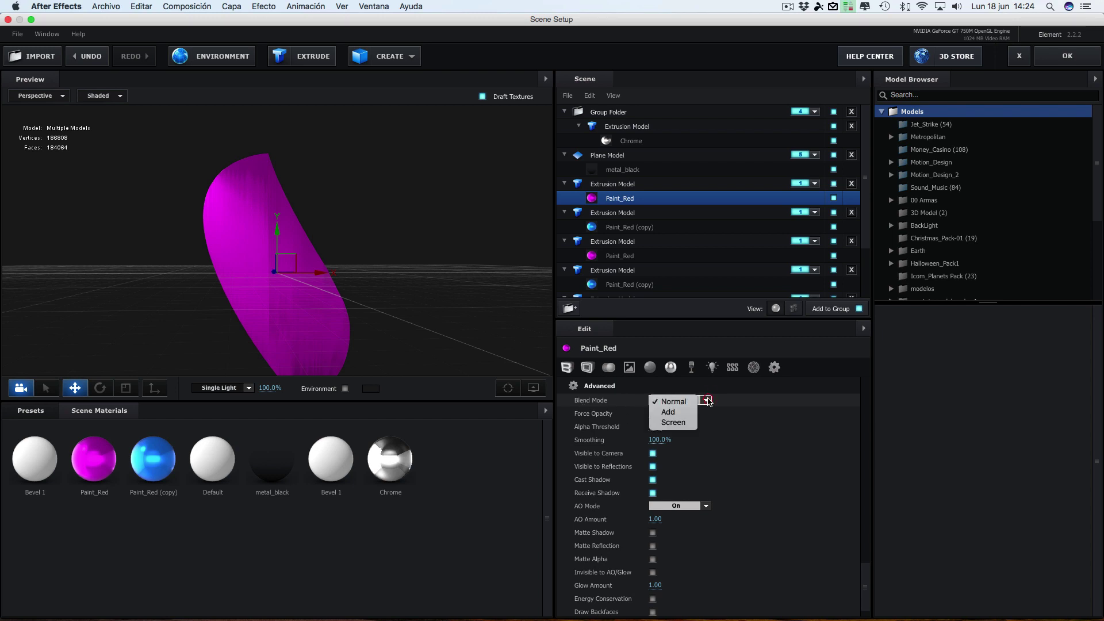
click(667, 412)
mouse_move(472, 304)
mouse_down()
mouse_move(507, 297)
mouse_move(303, 308)
mouse_up()
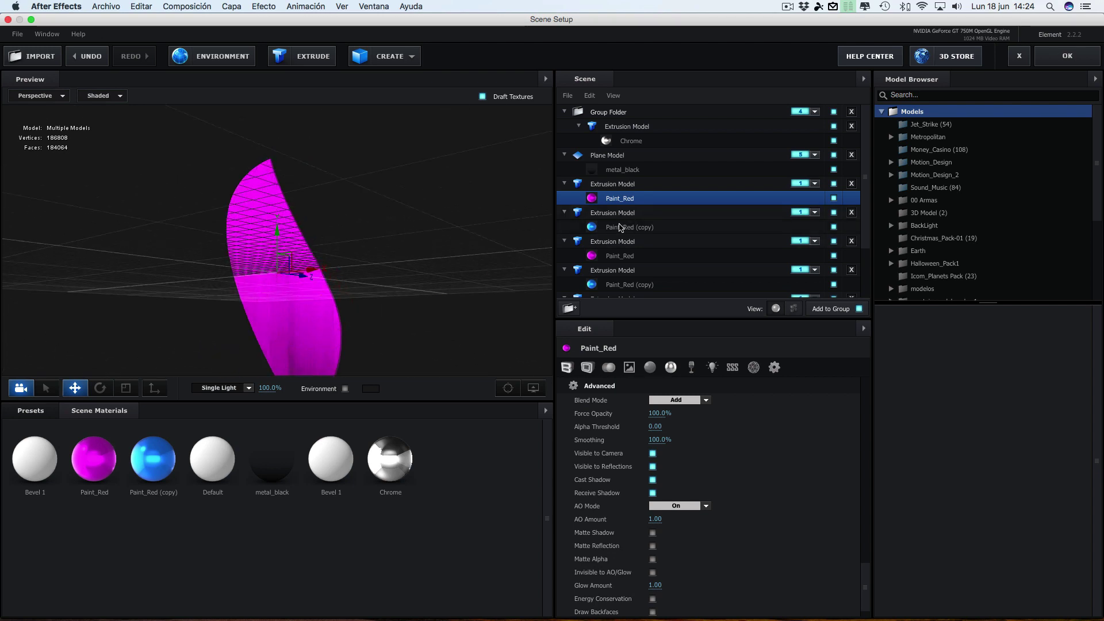
- Browse the other petals' Paint_Red materials and orbit the preview around the magenta petal
click(610, 256)
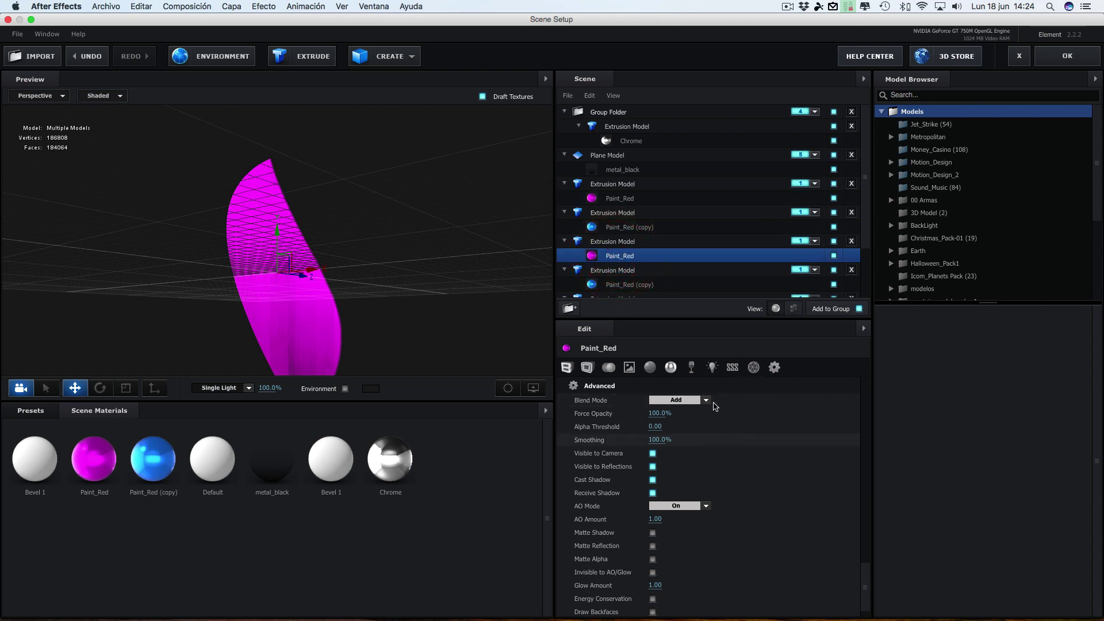
scroll(644, 268, down, 3)
click(629, 271)
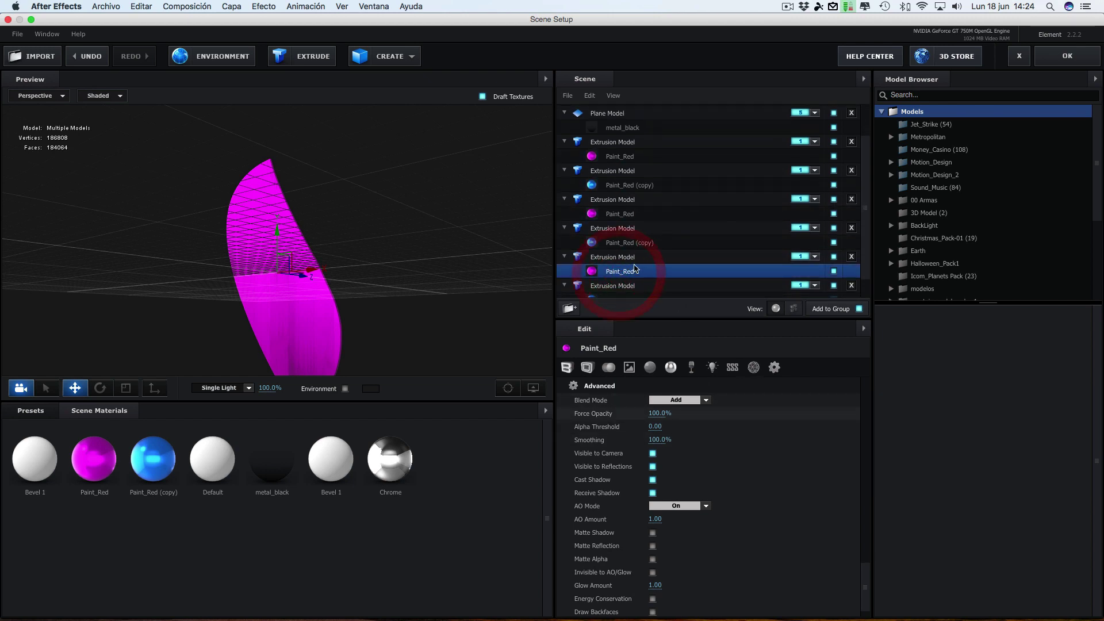
scroll(648, 259, down, 2)
scroll(648, 260, down, 1)
scroll(666, 235, up, 1)
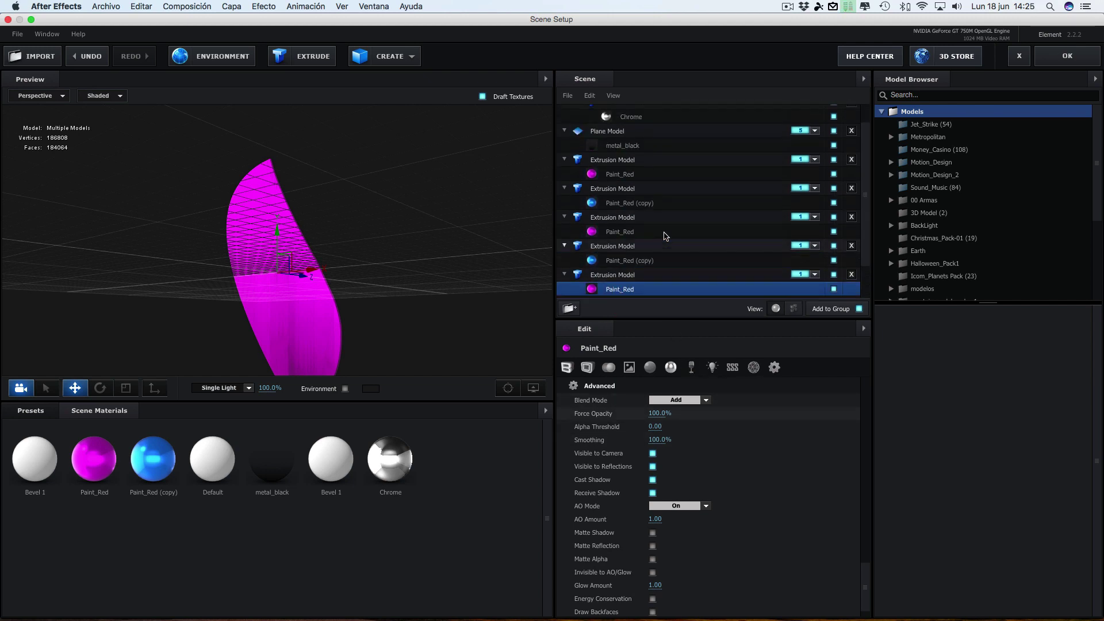
scroll(666, 236, up, 2)
click(626, 198)
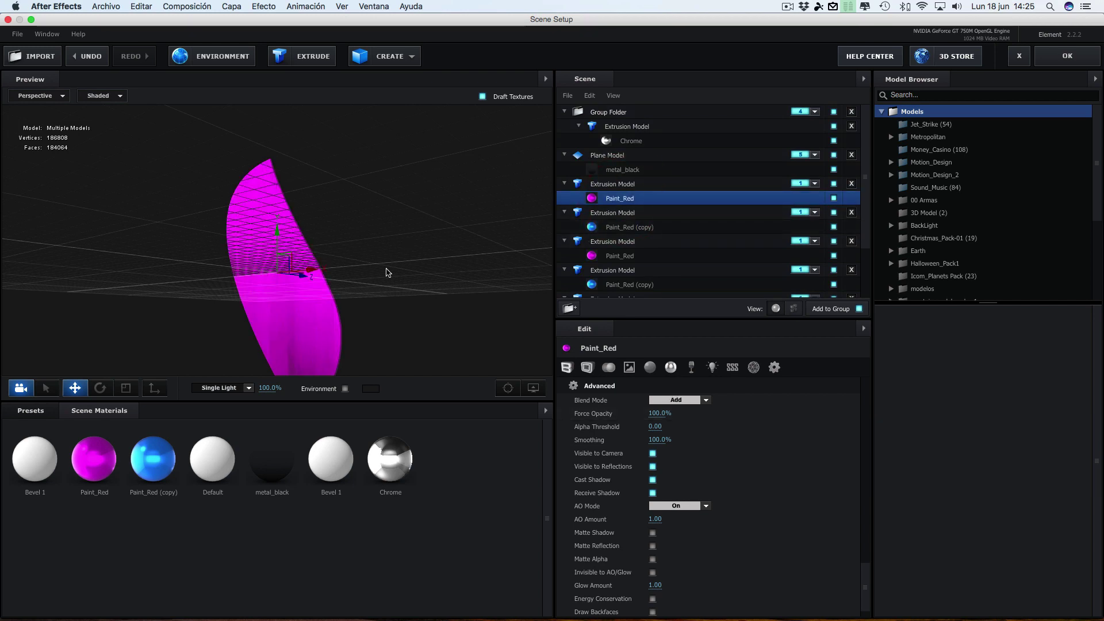
drag(387, 271, 365, 271)
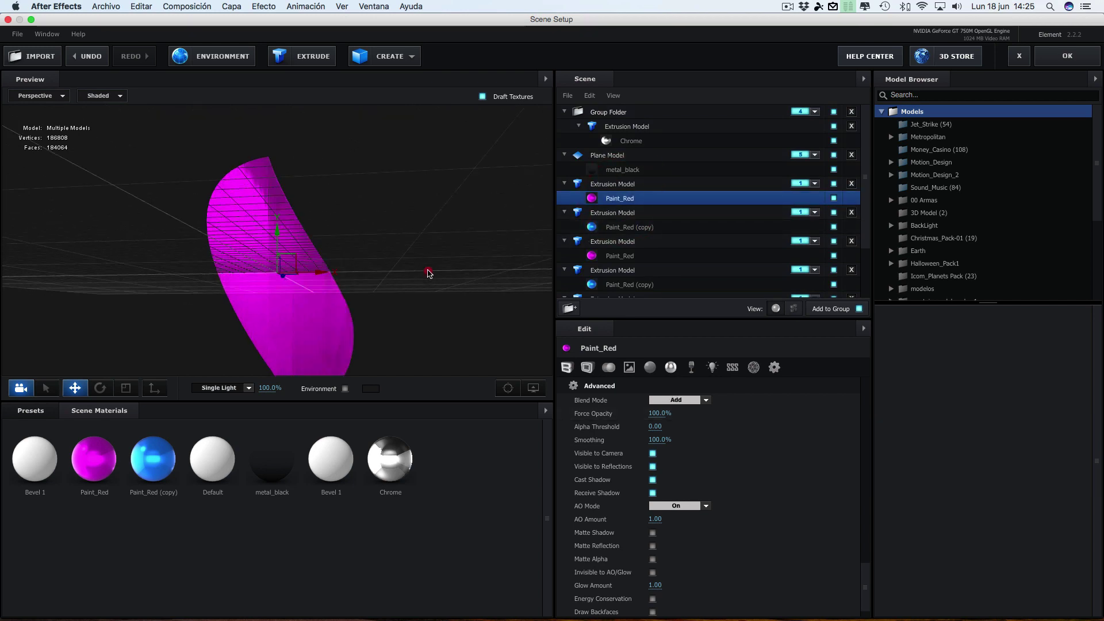
- Set the blue Paint_Red (copy) material's blend mode to Add and close Scene Setup
click(622, 227)
mouse_move(455, 288)
mouse_down()
mouse_move(324, 280)
mouse_move(462, 250)
mouse_up()
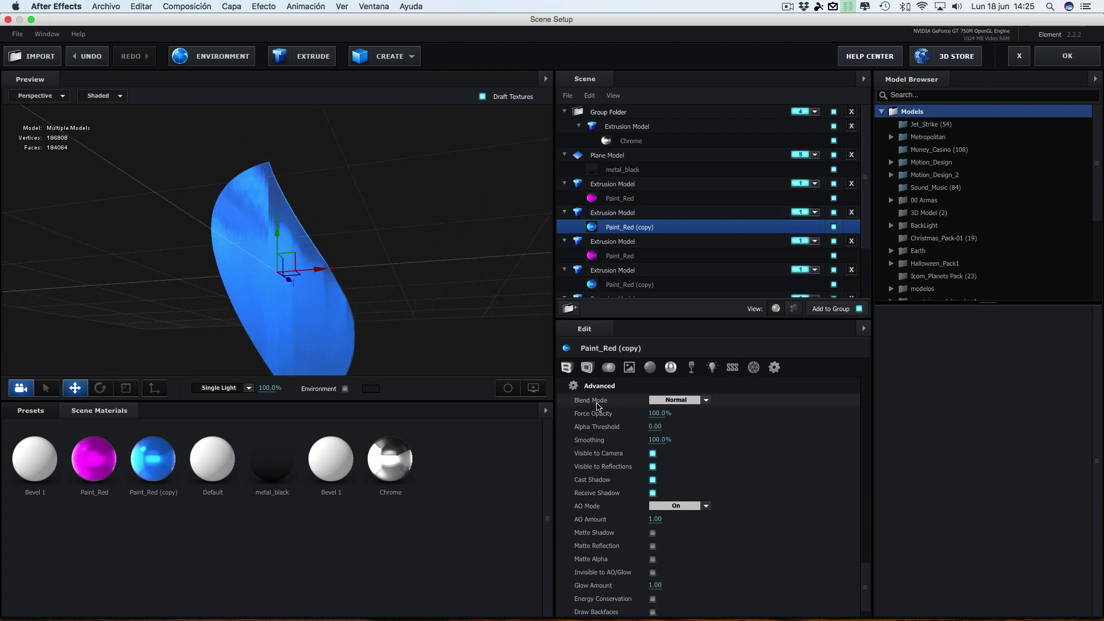
click(705, 400)
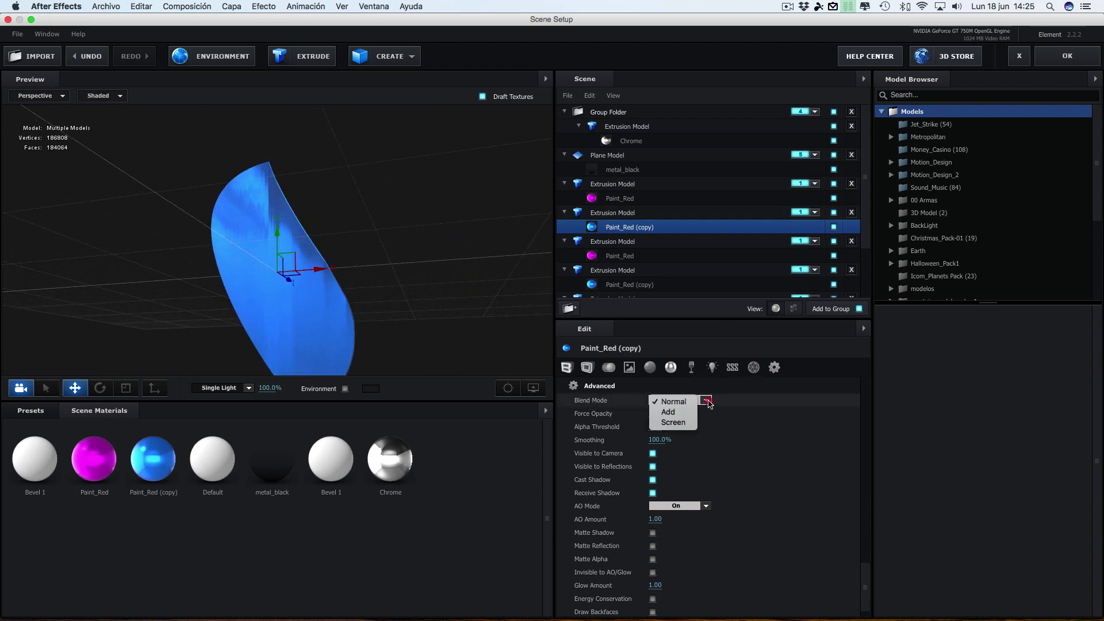
click(668, 412)
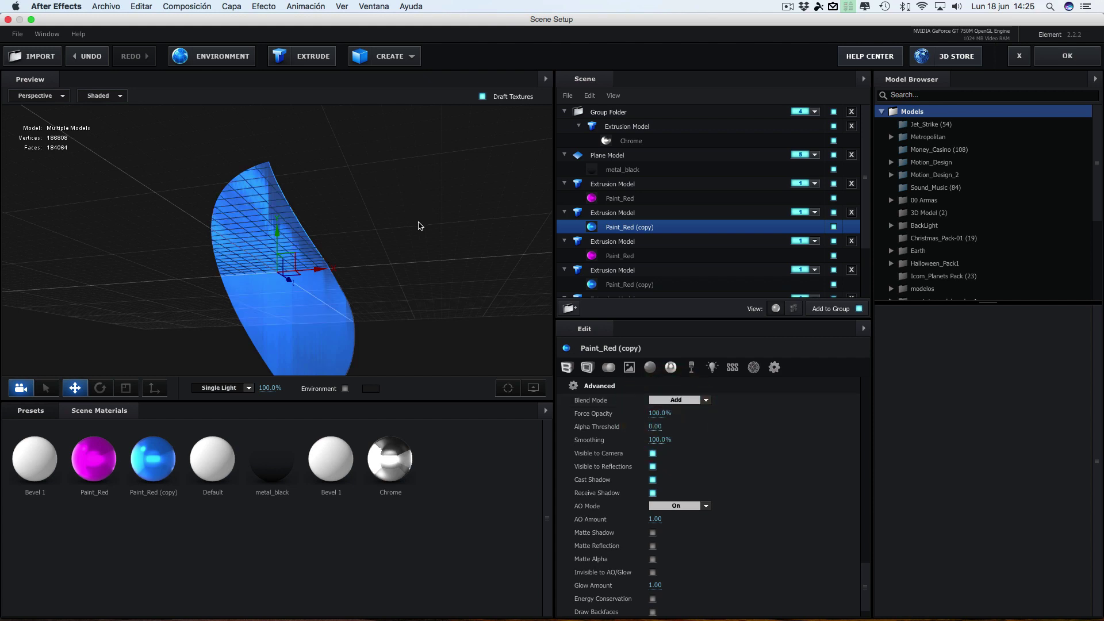
drag(420, 226, 277, 249)
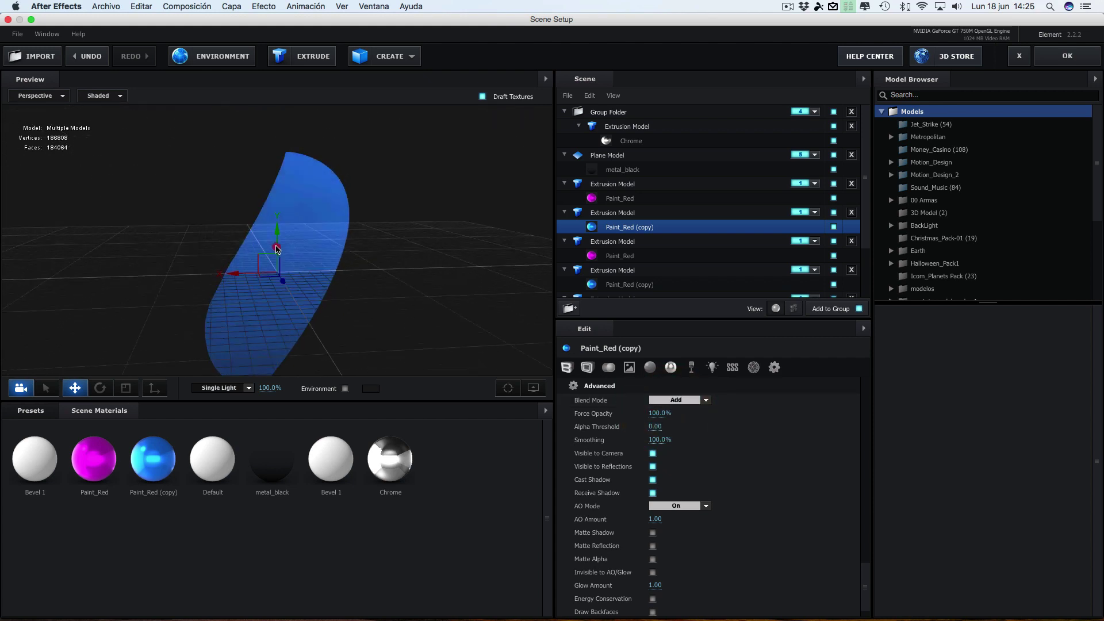
click(303, 239)
scroll(634, 249, down, 1)
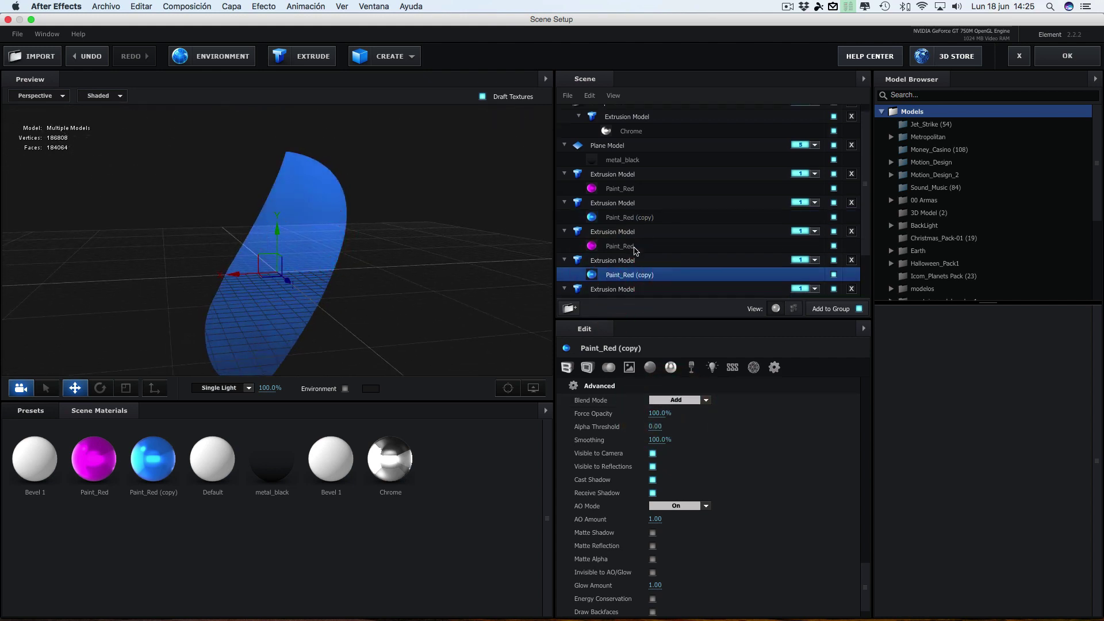
scroll(634, 249, down, 2)
click(1065, 60)
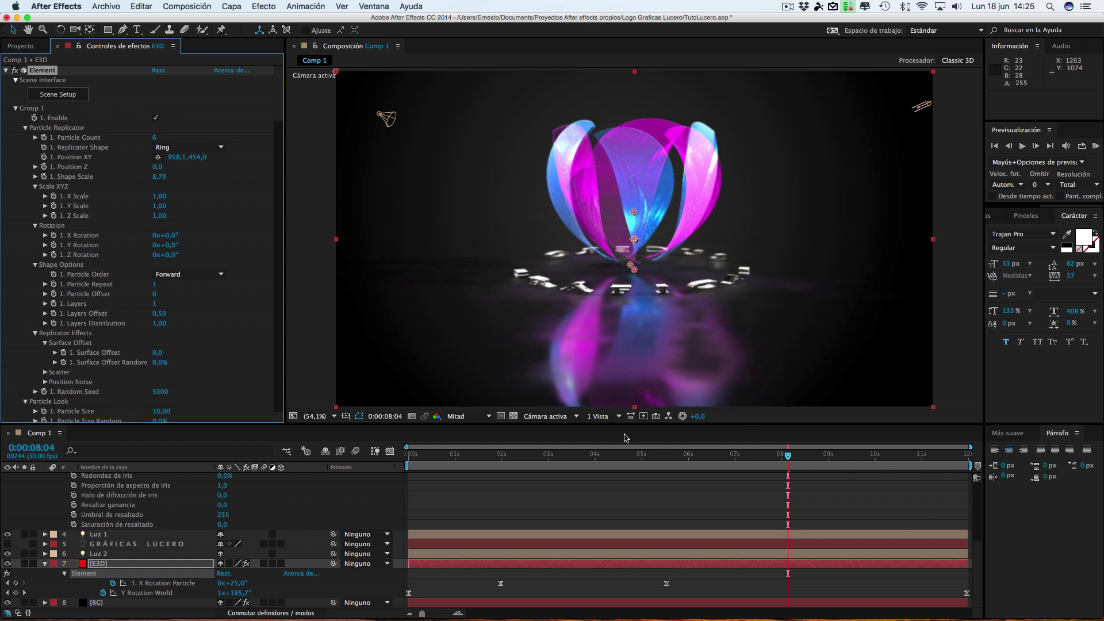
- Set the composition viewer resolution to Completa
click(467, 416)
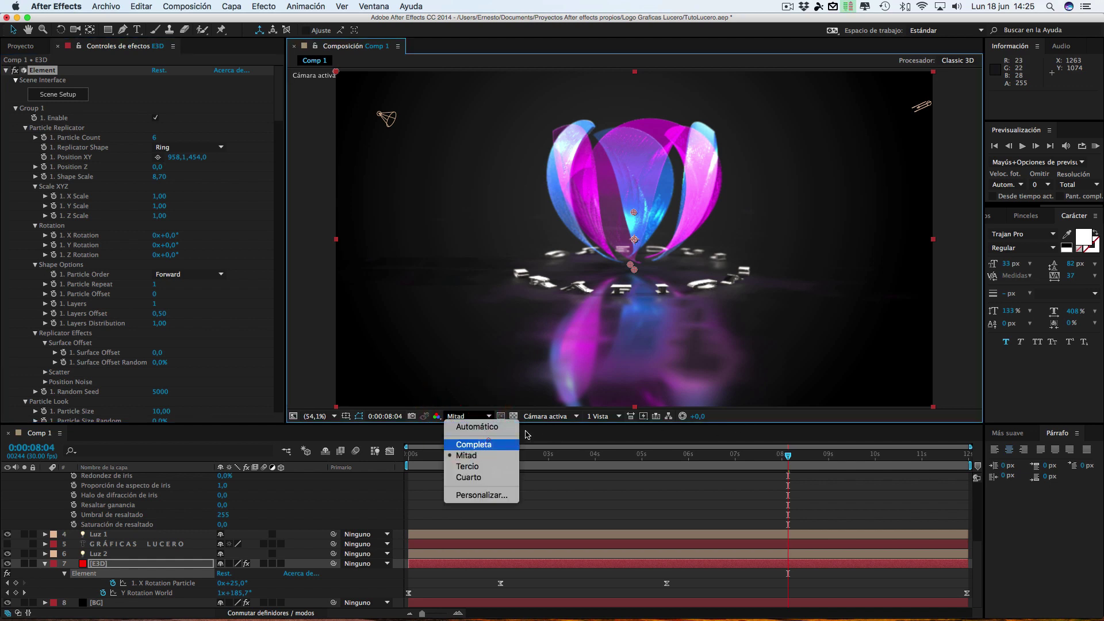
click(473, 444)
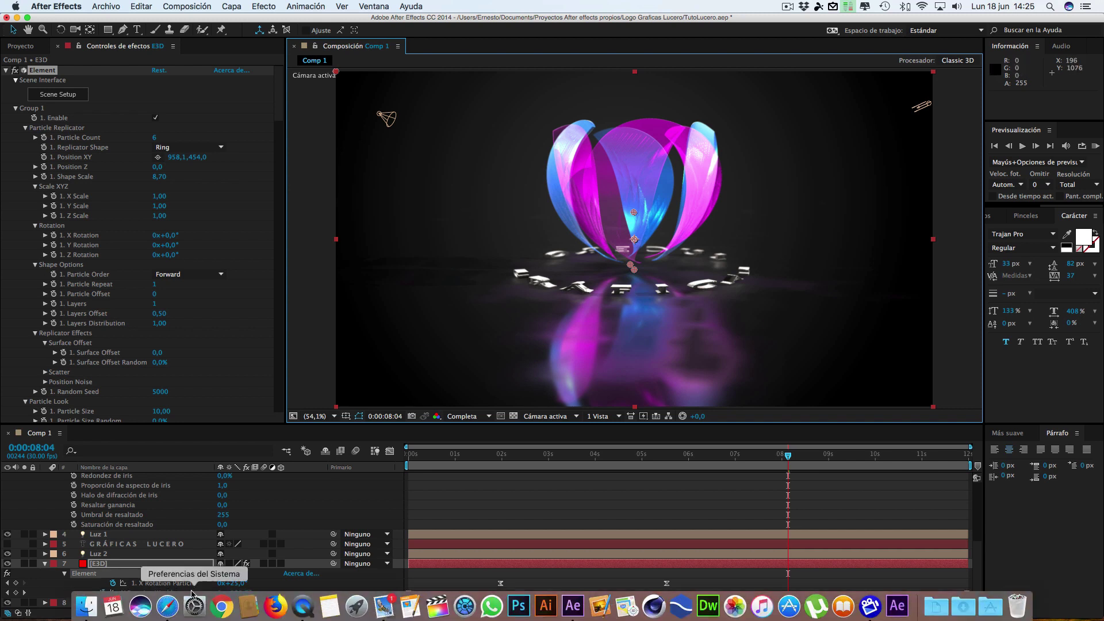
scroll(133, 509, up, 1)
scroll(132, 510, up, 3)
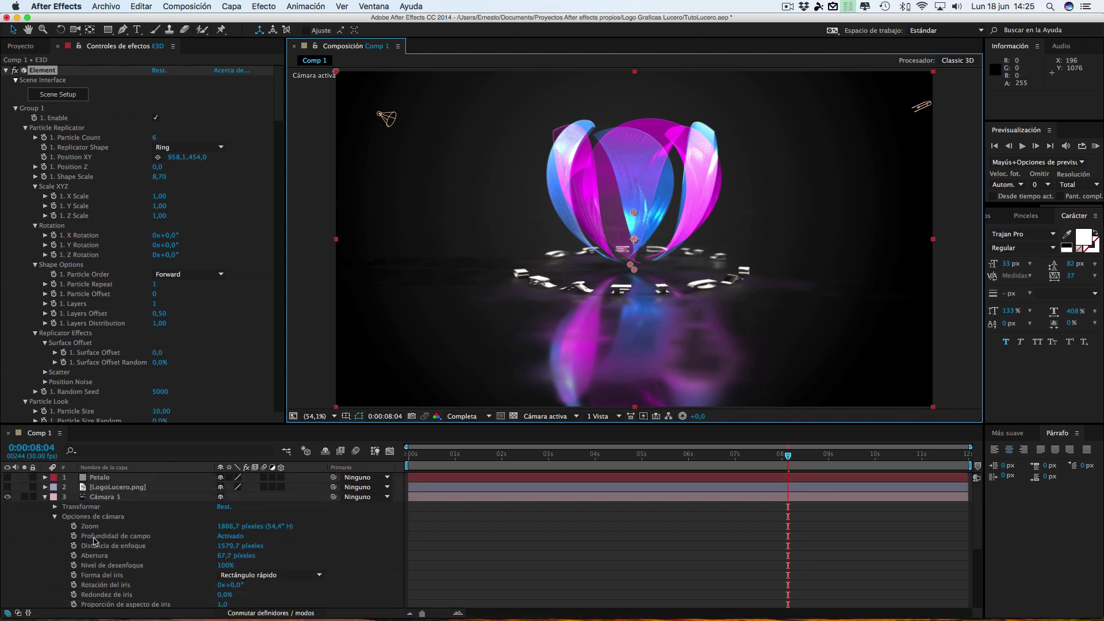
- Set Cámara 1's Profundidad de campo to Desactivado and review frames 0:00:07:21 through 0:00:05:27
click(232, 538)
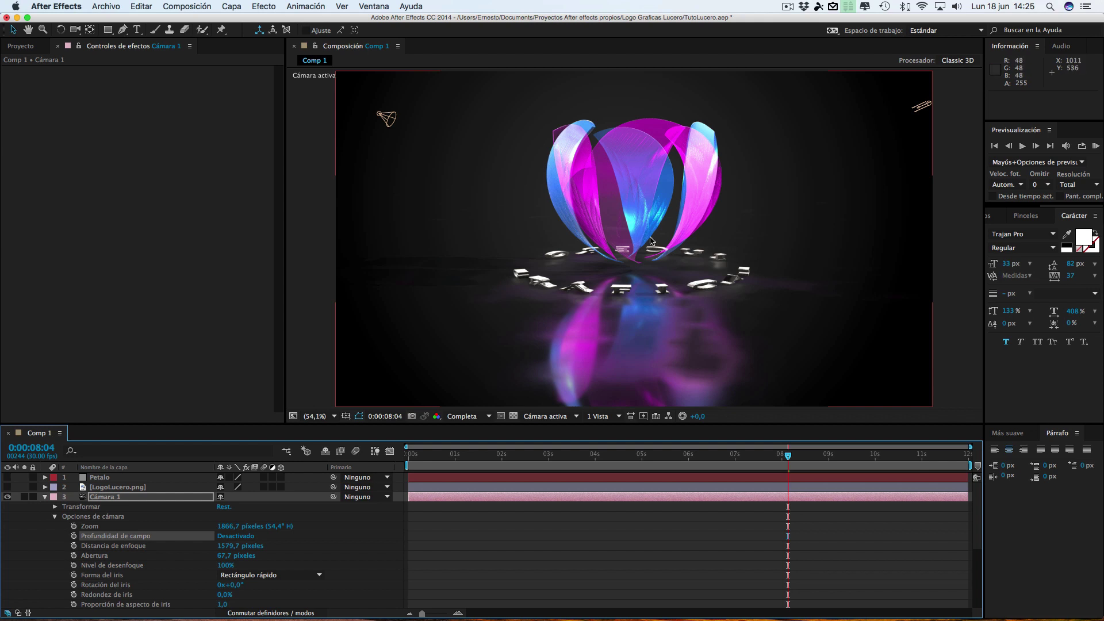
click(768, 458)
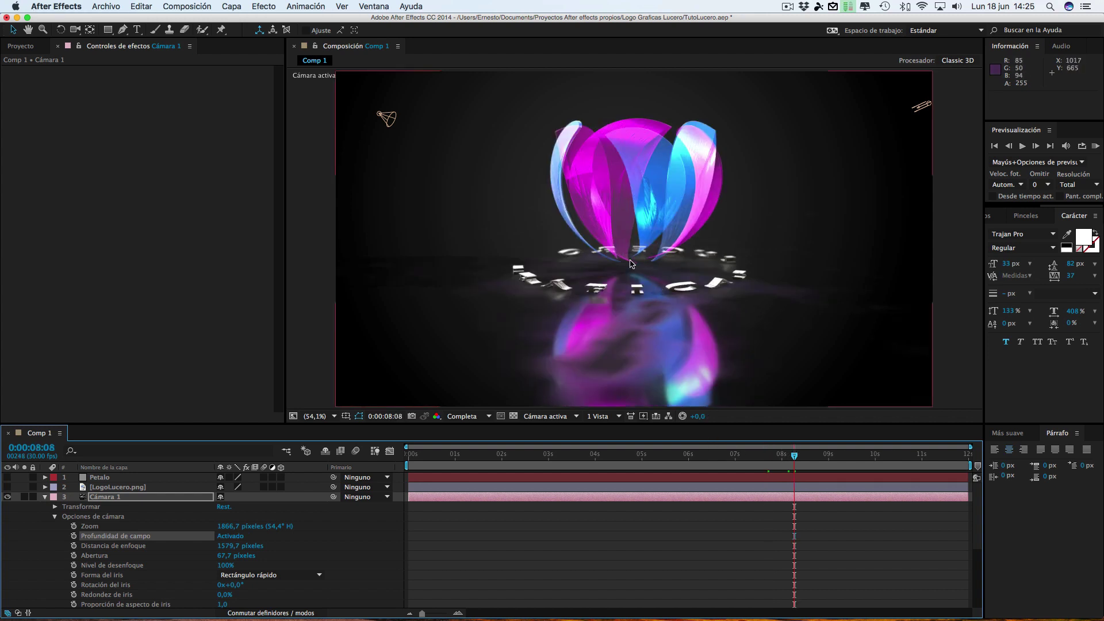
click(235, 536)
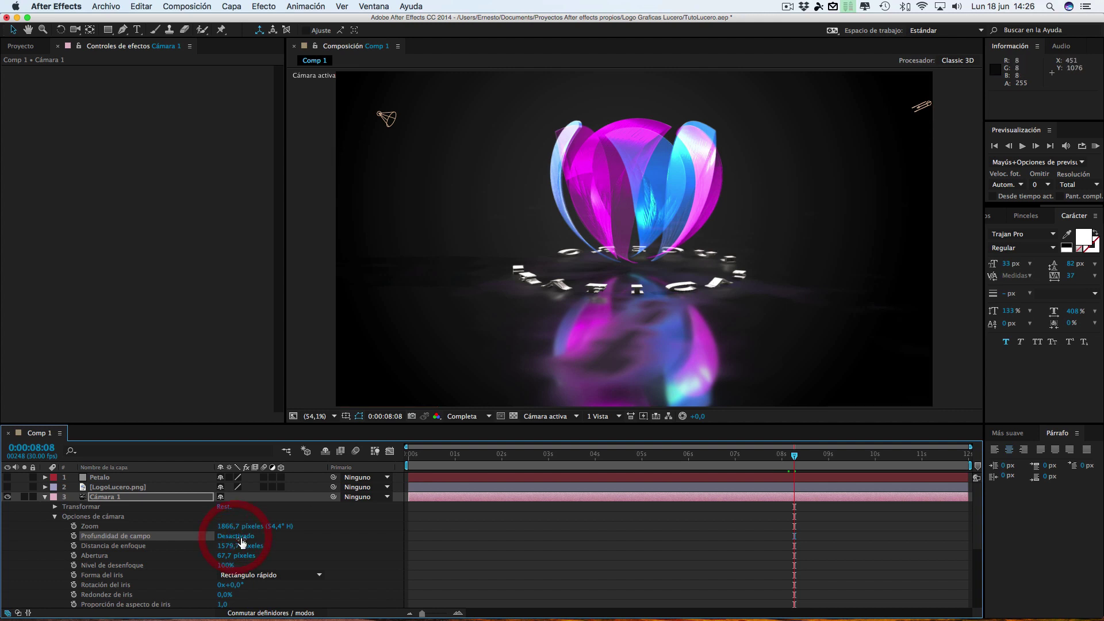
click(734, 460)
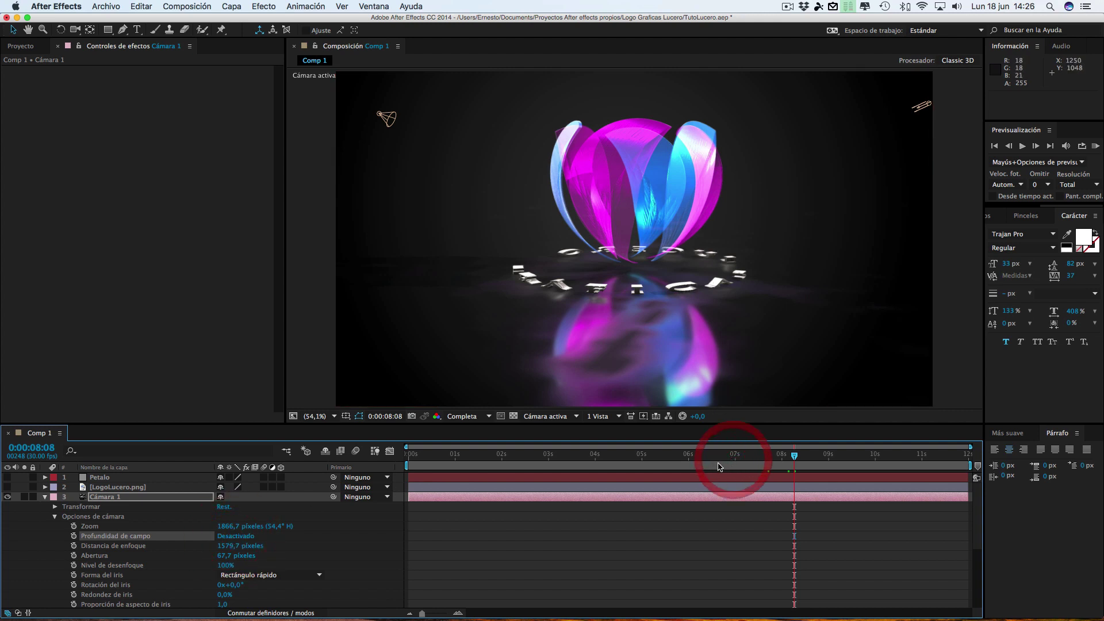
click(684, 460)
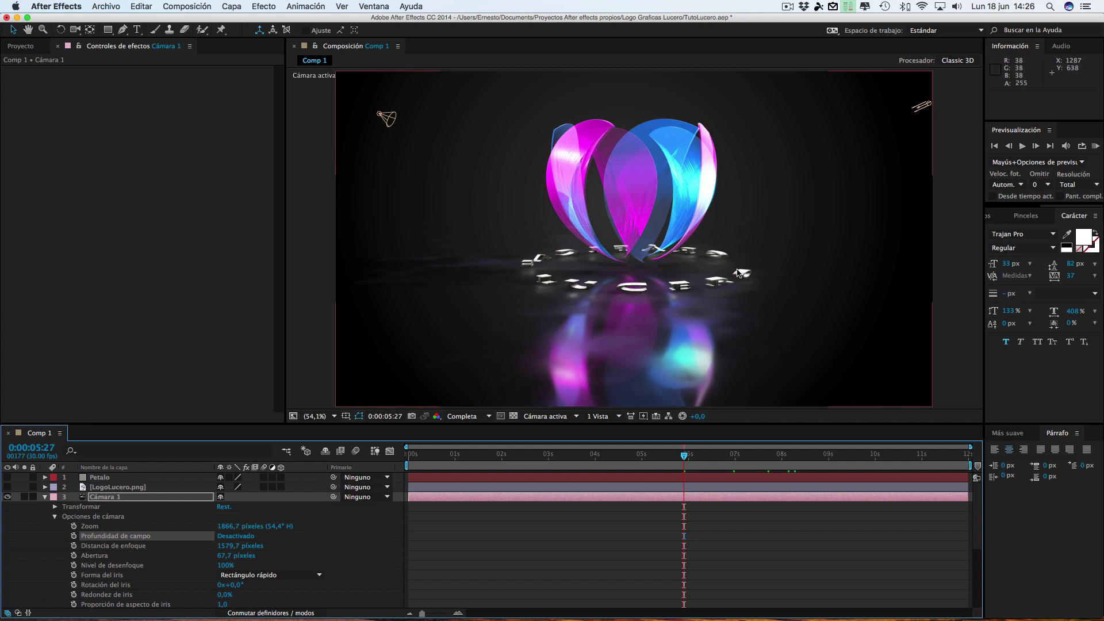
- Collapse the Cámara 1 and E3D layers, then duplicate the E3D layer
click(44, 497)
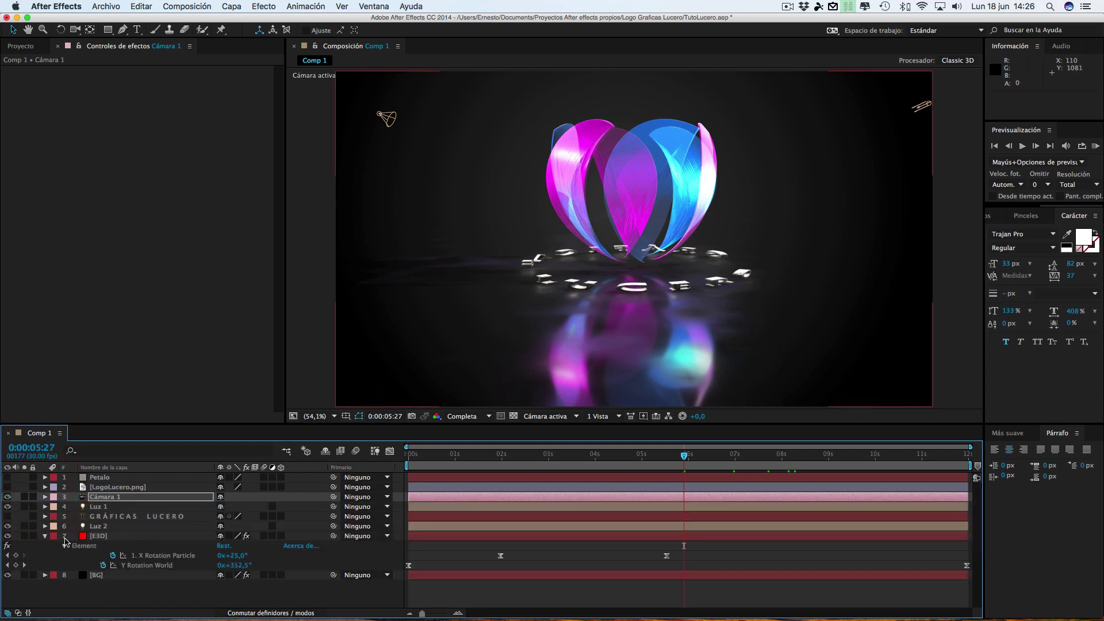
click(45, 536)
click(103, 538)
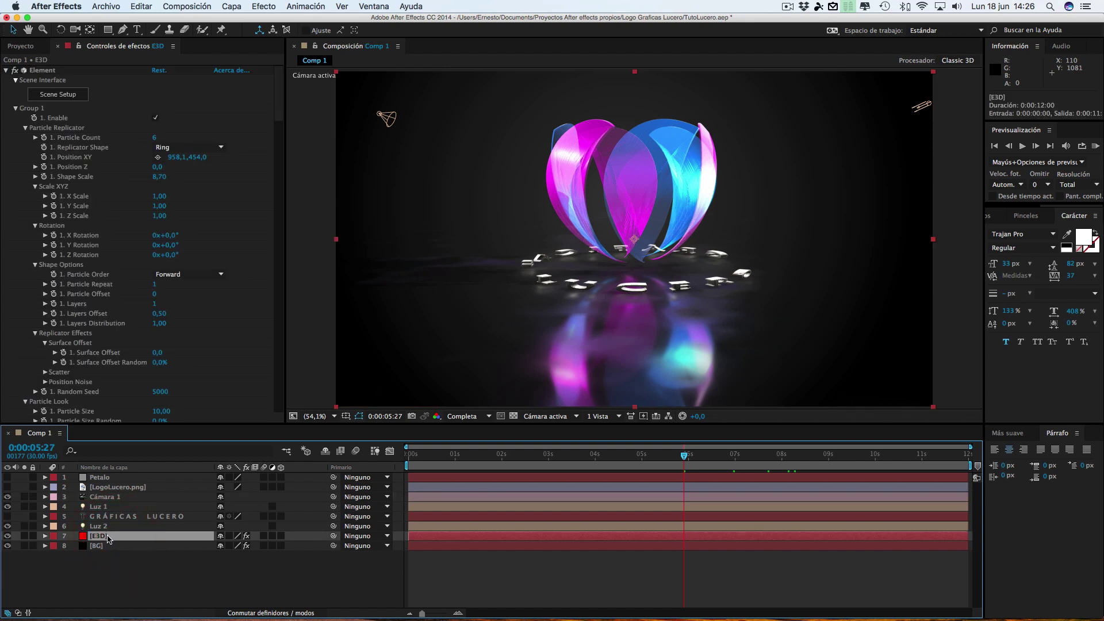
key(super+d)
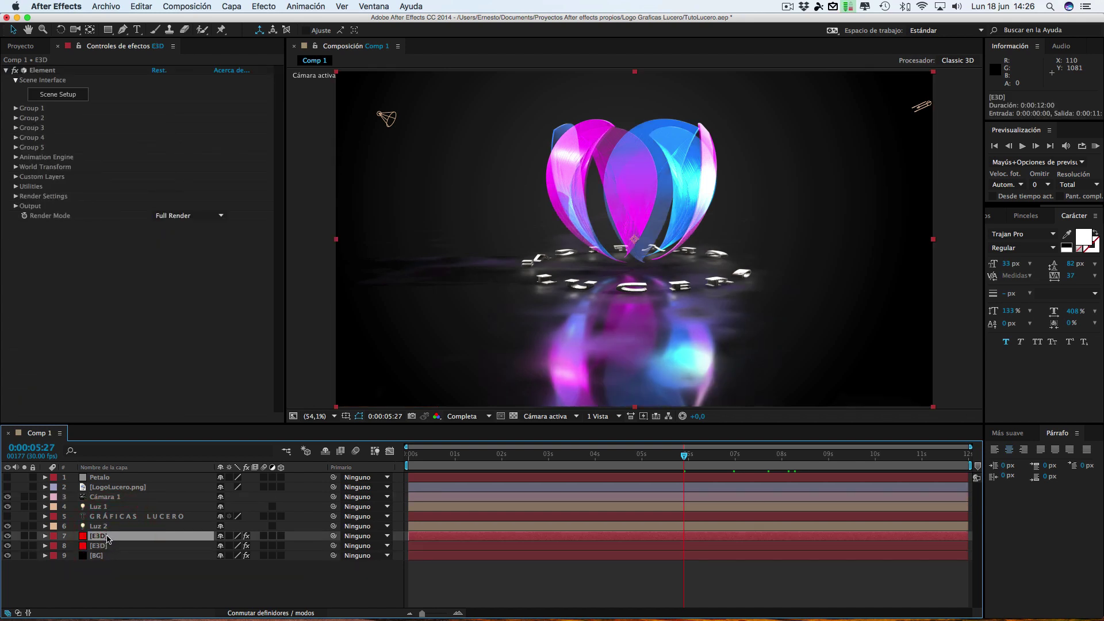
- Select the new layer 8 and scroll its Element settings to Ambient Occlusion
click(104, 546)
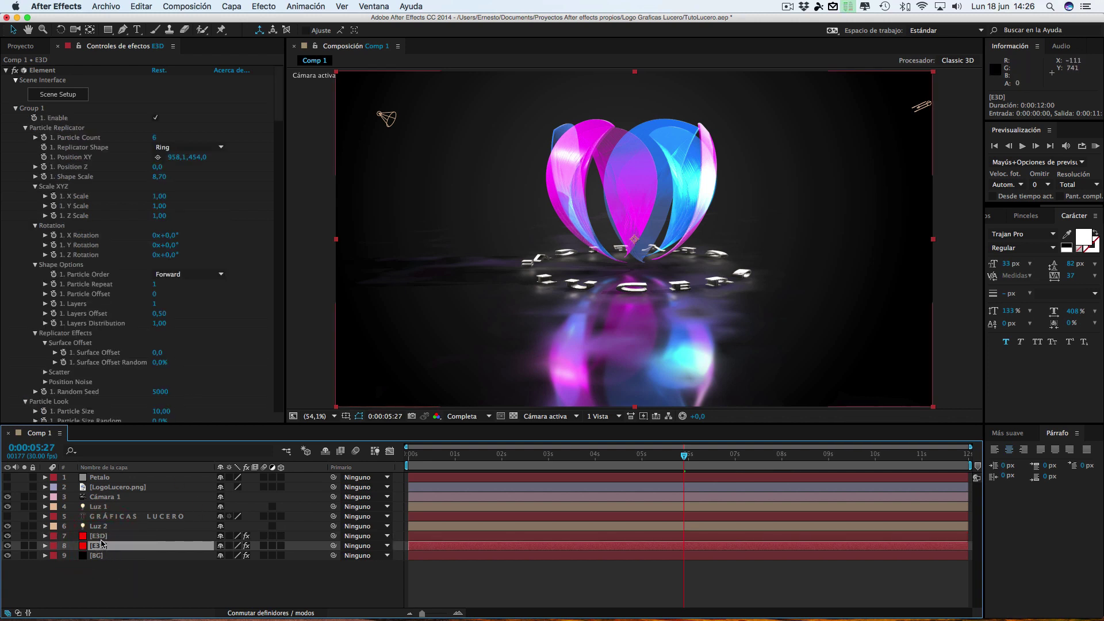
click(97, 546)
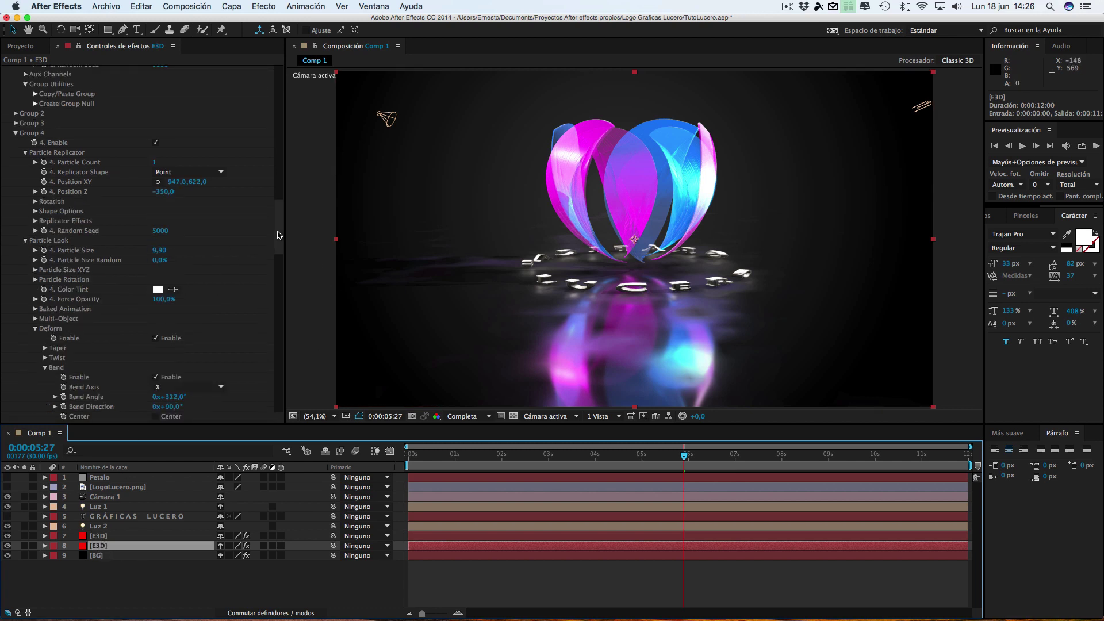
mouse_move(278, 235)
mouse_down()
mouse_move(276, 252)
mouse_move(286, 97)
mouse_move(284, 233)
mouse_up()
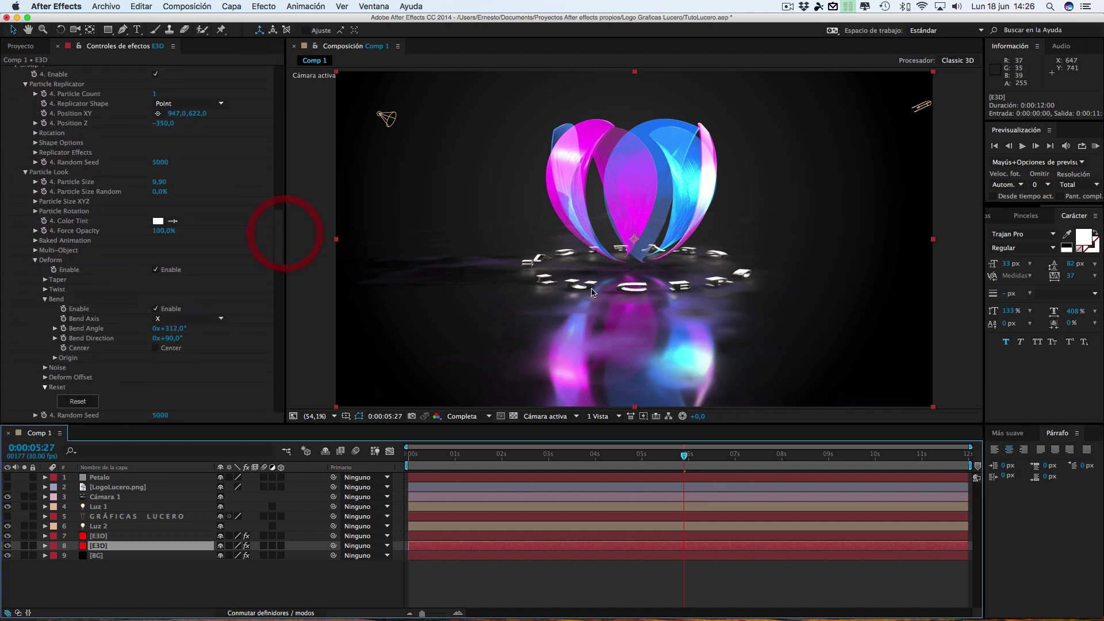
click(279, 103)
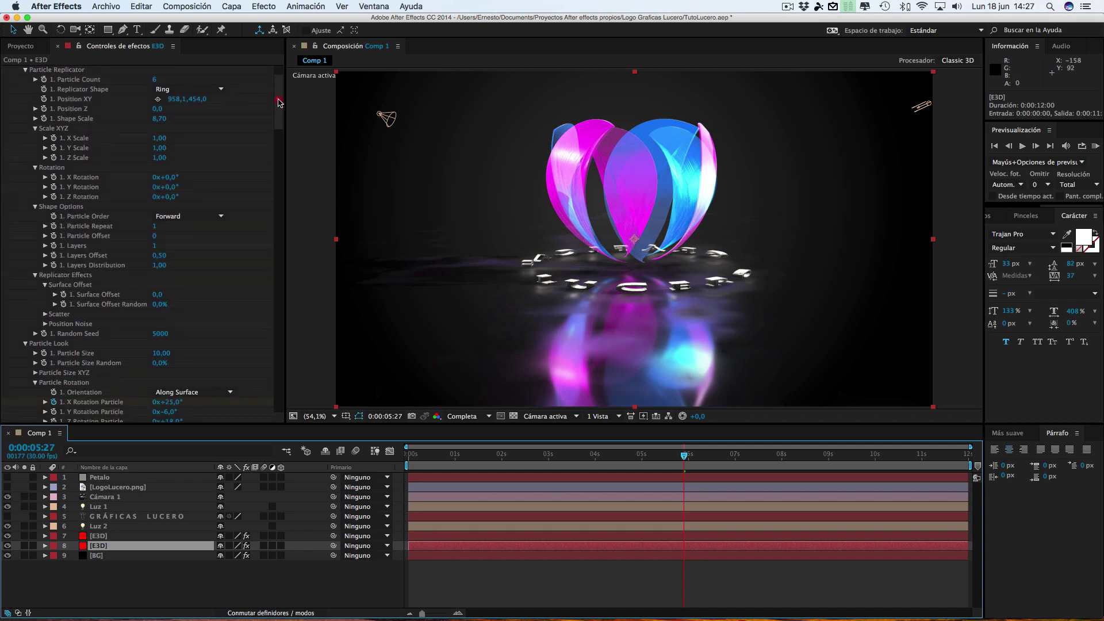
drag(279, 102, 279, 230)
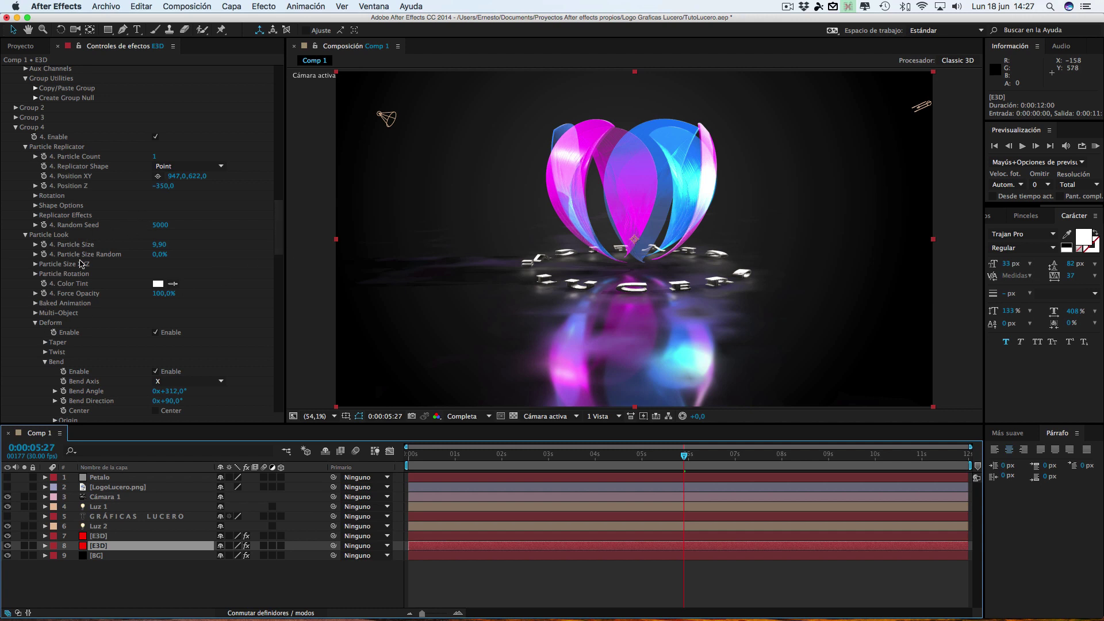
scroll(75, 273, down, 2)
scroll(74, 273, down, 4)
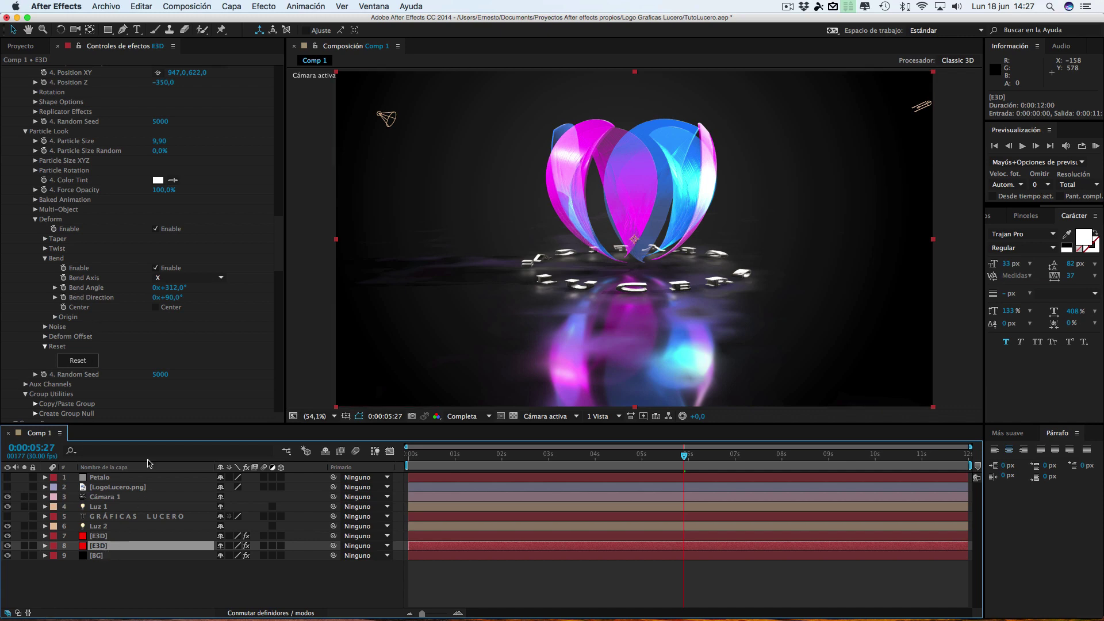
scroll(103, 339, down, 5)
scroll(100, 339, down, 5)
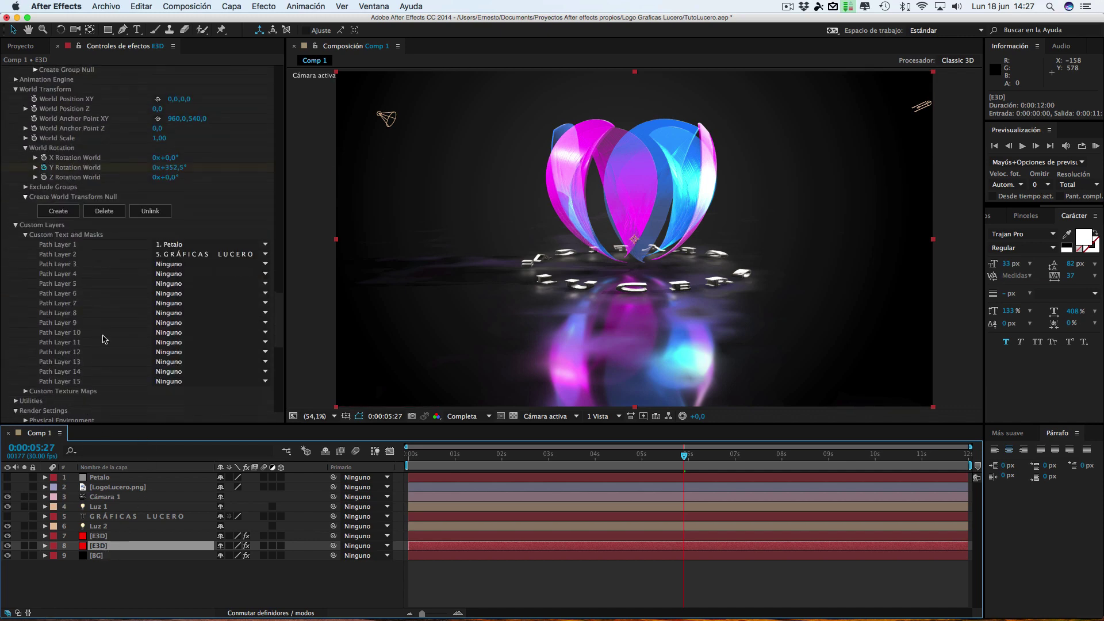
scroll(97, 340, down, 5)
scroll(95, 340, down, 3)
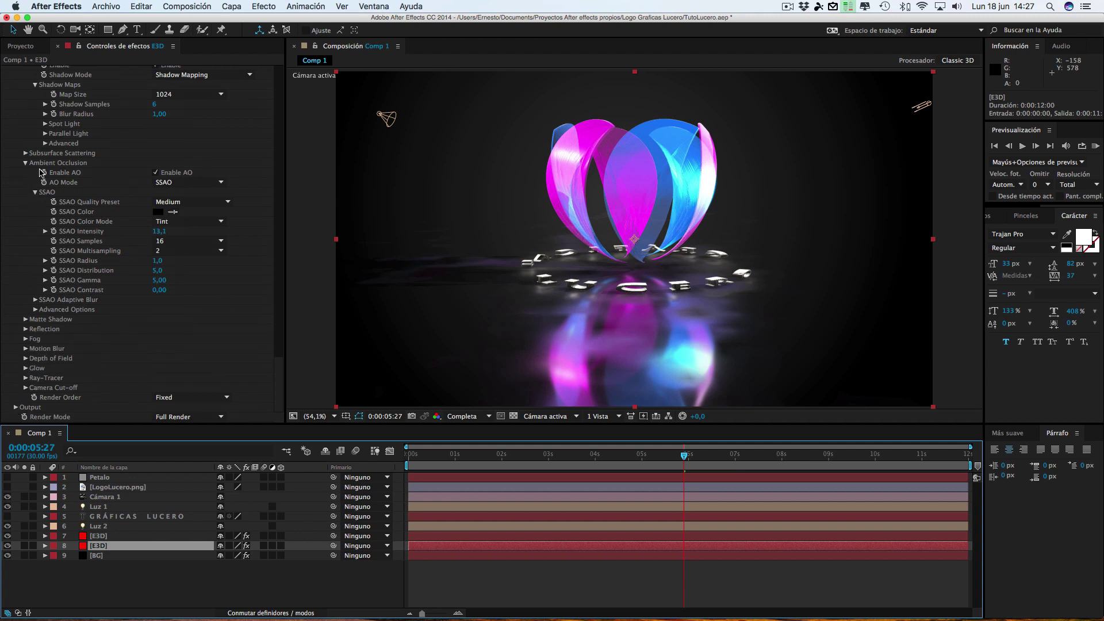
- Disable AO on duplicate layer 8, hide original layer 7 and show layer 8
click(156, 173)
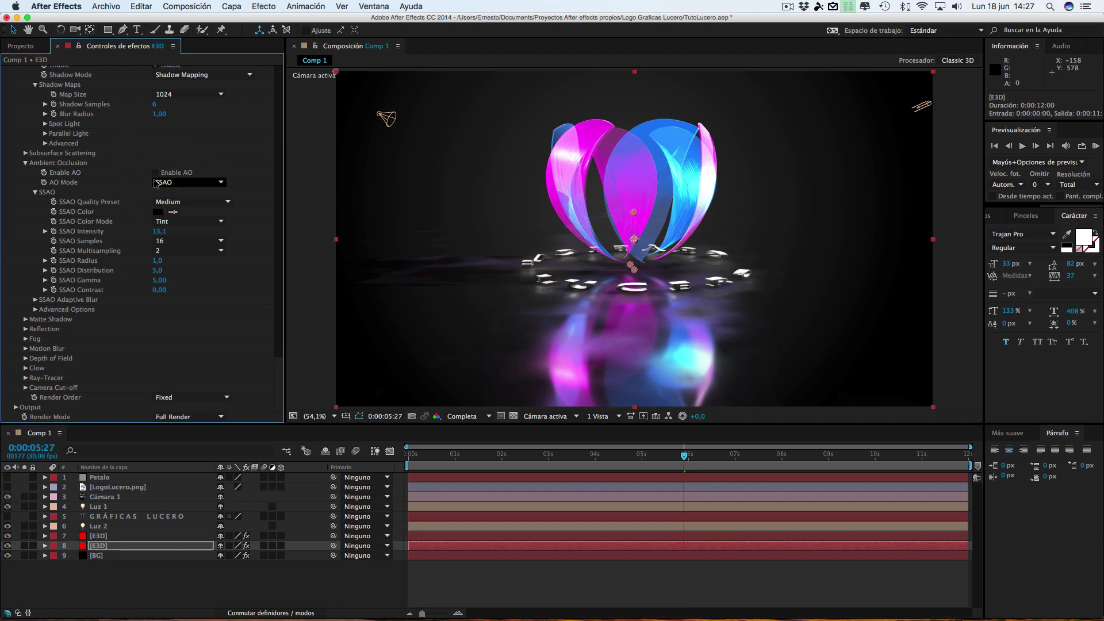
scroll(132, 110, up, 3)
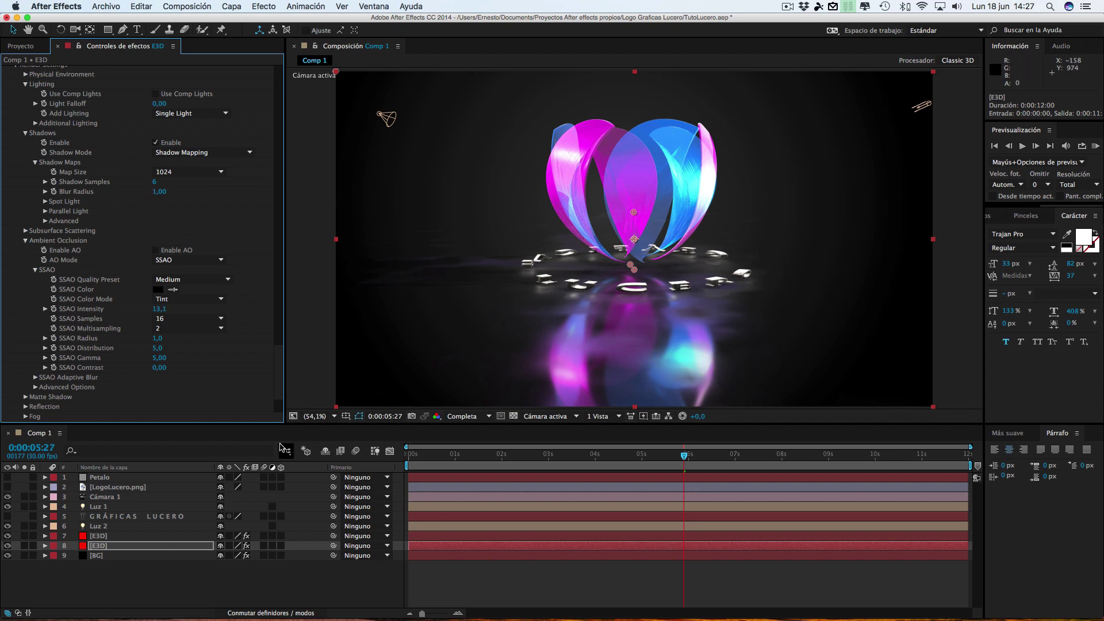
click(8, 536)
click(7, 546)
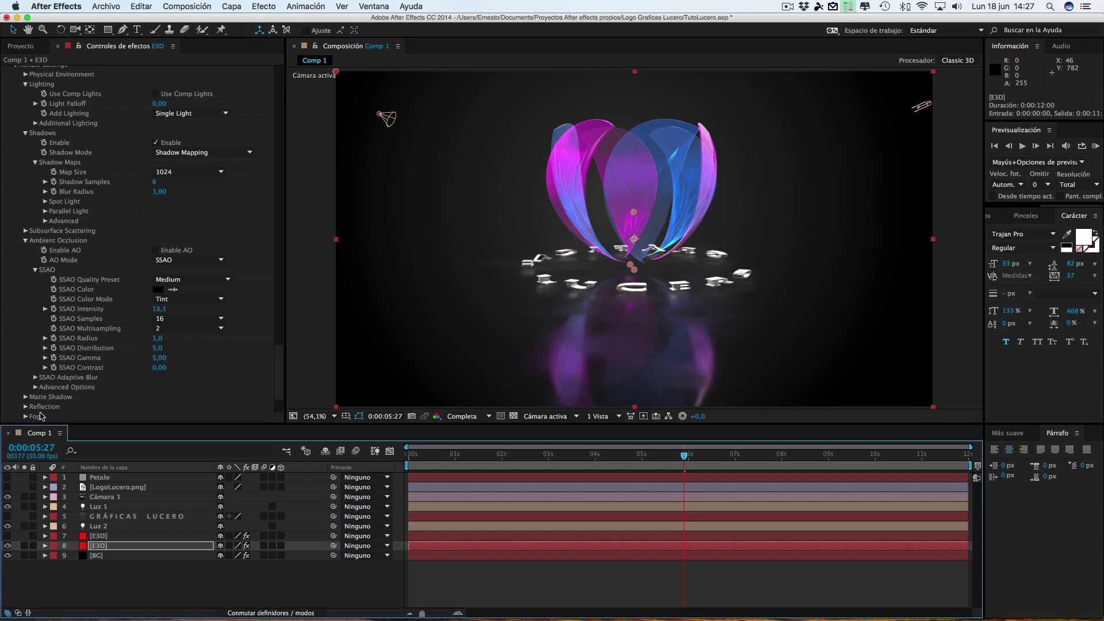
scroll(23, 406, down, 5)
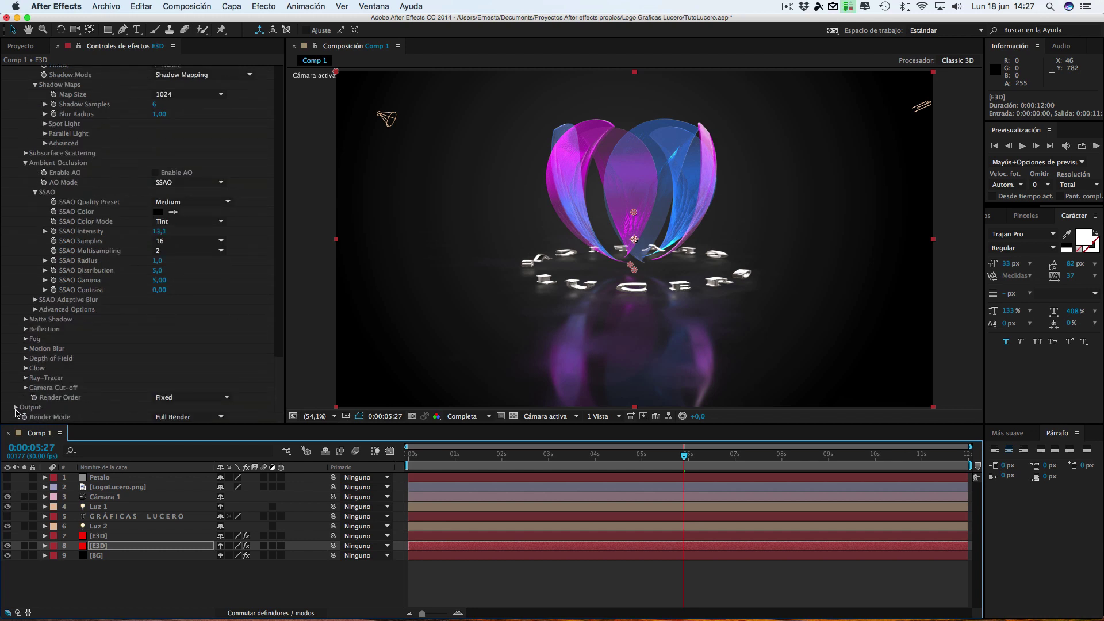
- Set the duplicate E3D layer's Output Show option to Specular
click(16, 407)
scroll(16, 407, down, 10)
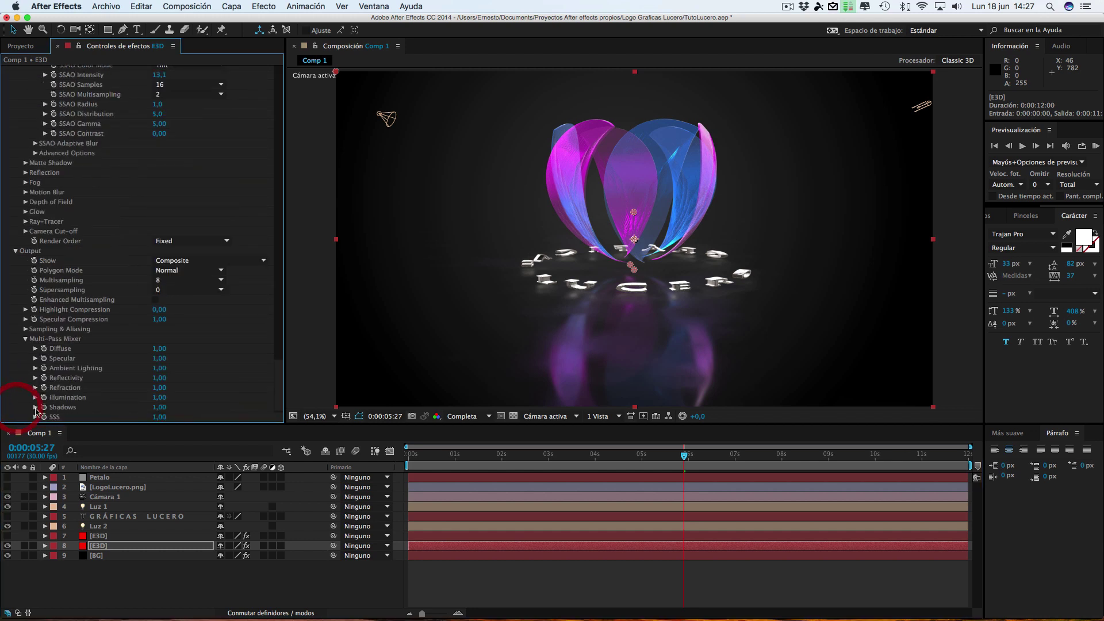
click(191, 263)
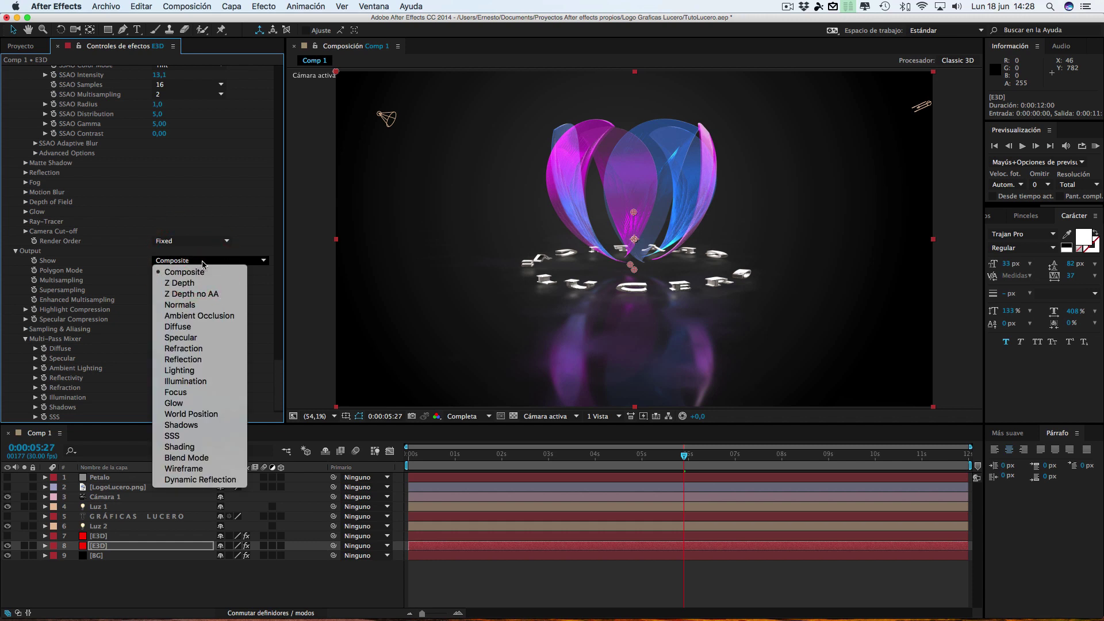
click(175, 339)
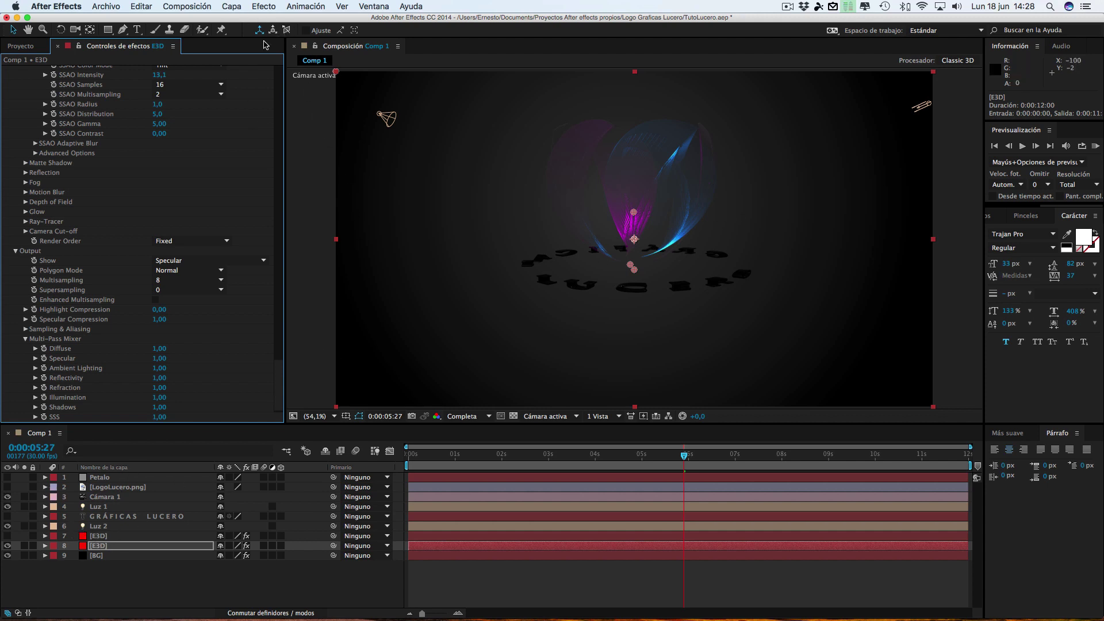
- Apply Curvas to the E3D layer and drag its top-right point far left for a steep curve
click(267, 7)
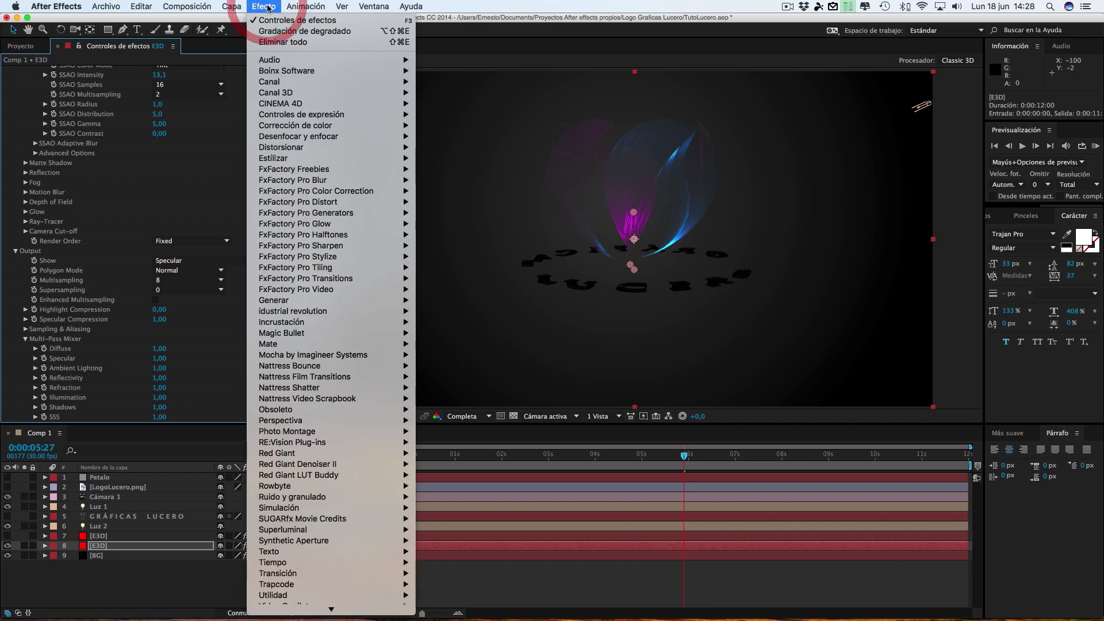
mouse_move(283, 126)
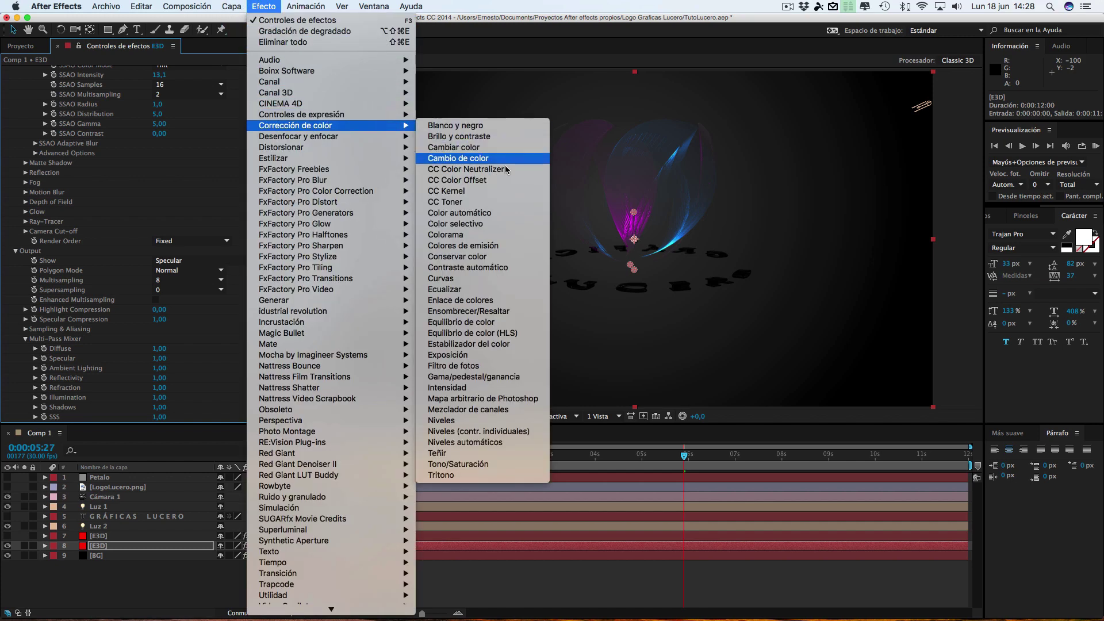
click(443, 278)
drag(161, 246, 86, 238)
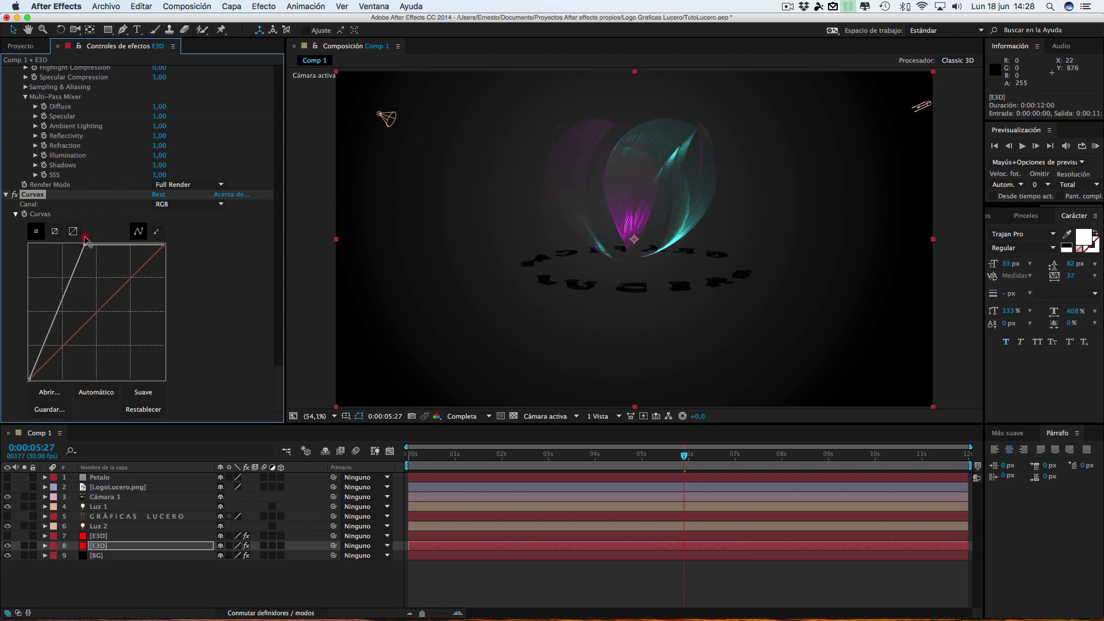
drag(86, 238, 98, 238)
click(98, 237)
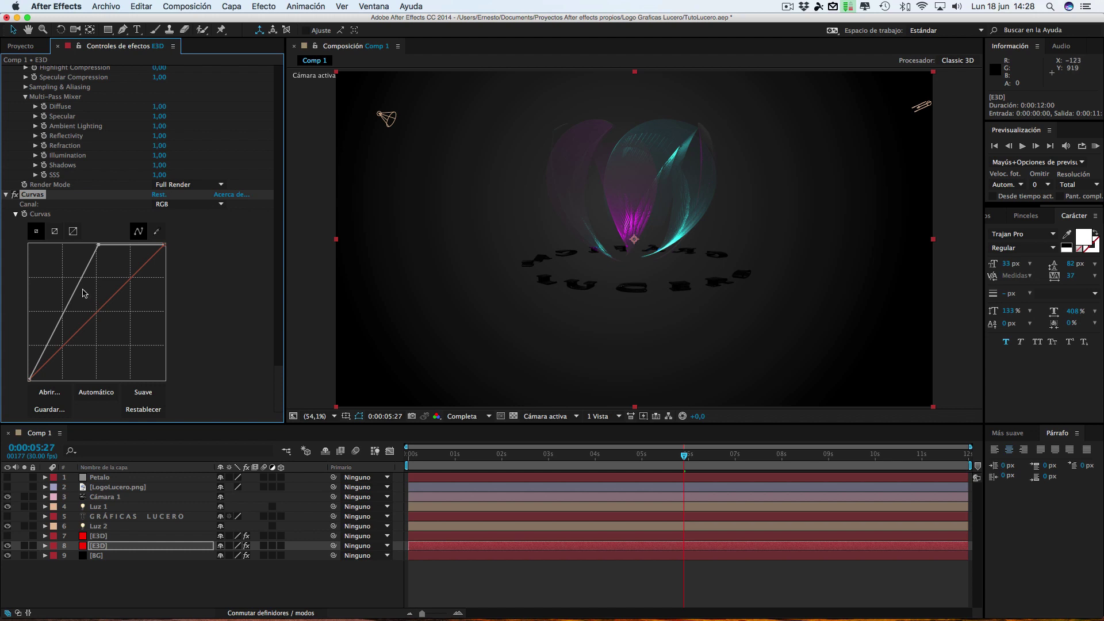
drag(99, 245, 43, 244)
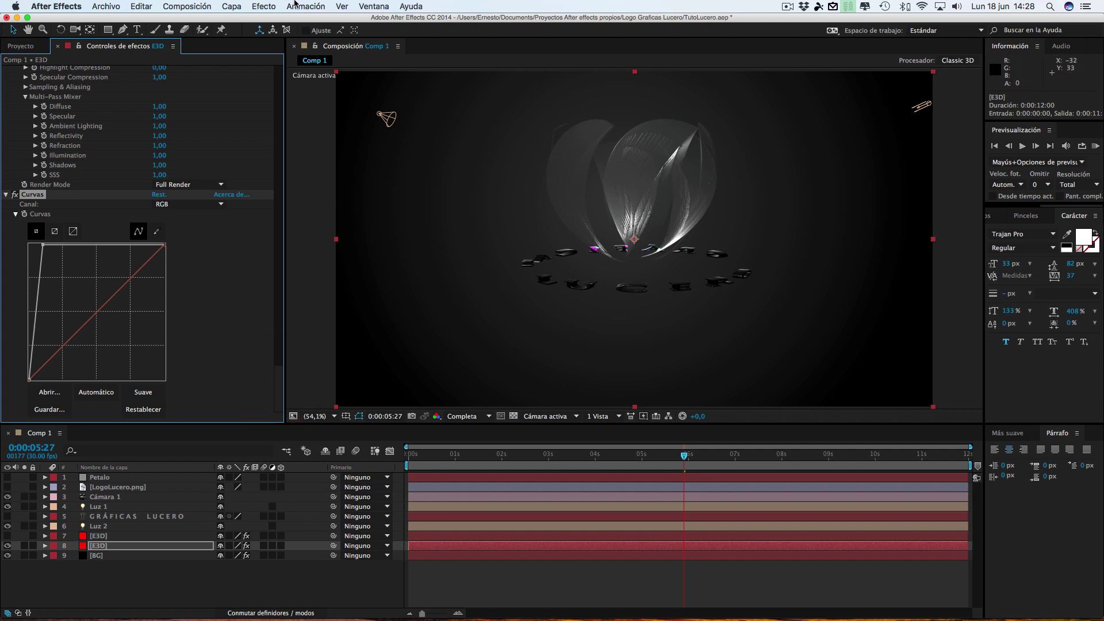
- Apply Resplandor to the E3D layer with Dimensiones set to Vertical
click(265, 7)
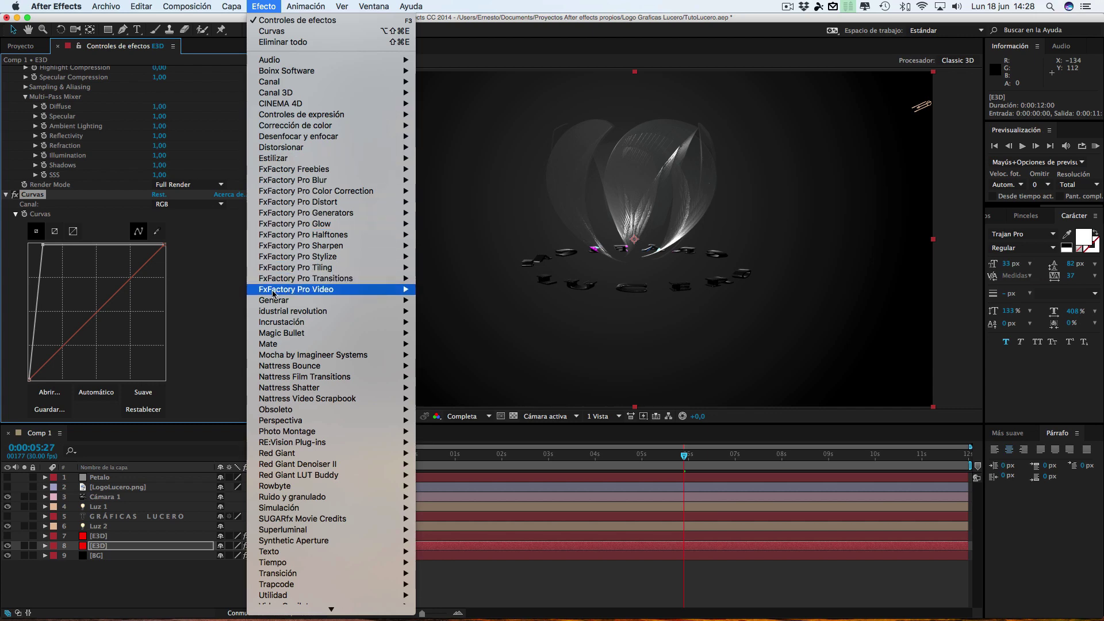
mouse_move(274, 160)
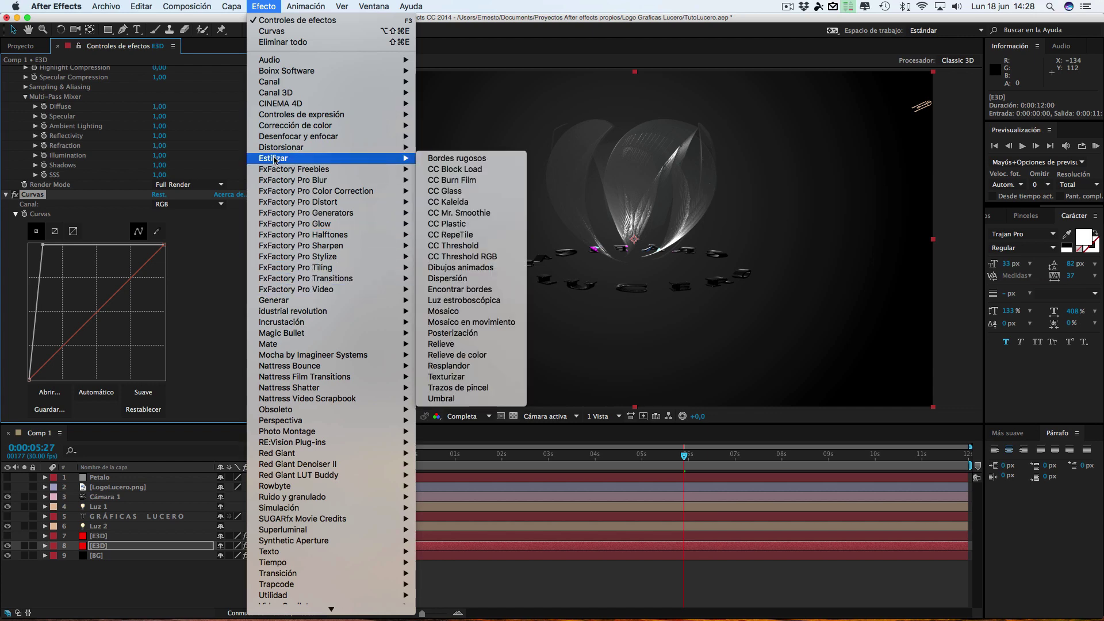
click(449, 369)
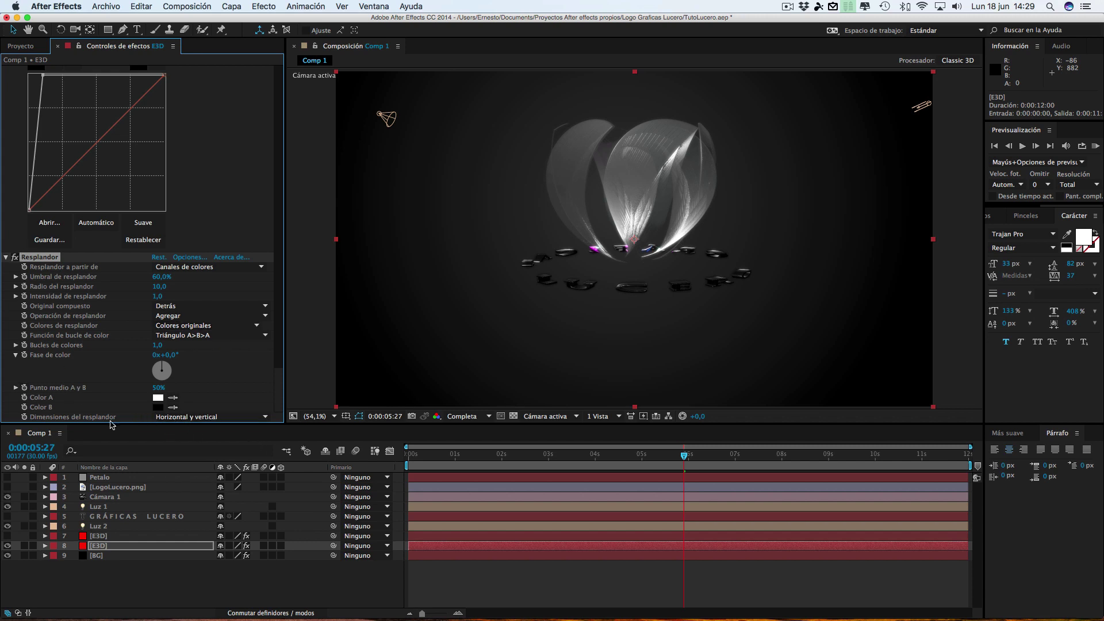
click(237, 419)
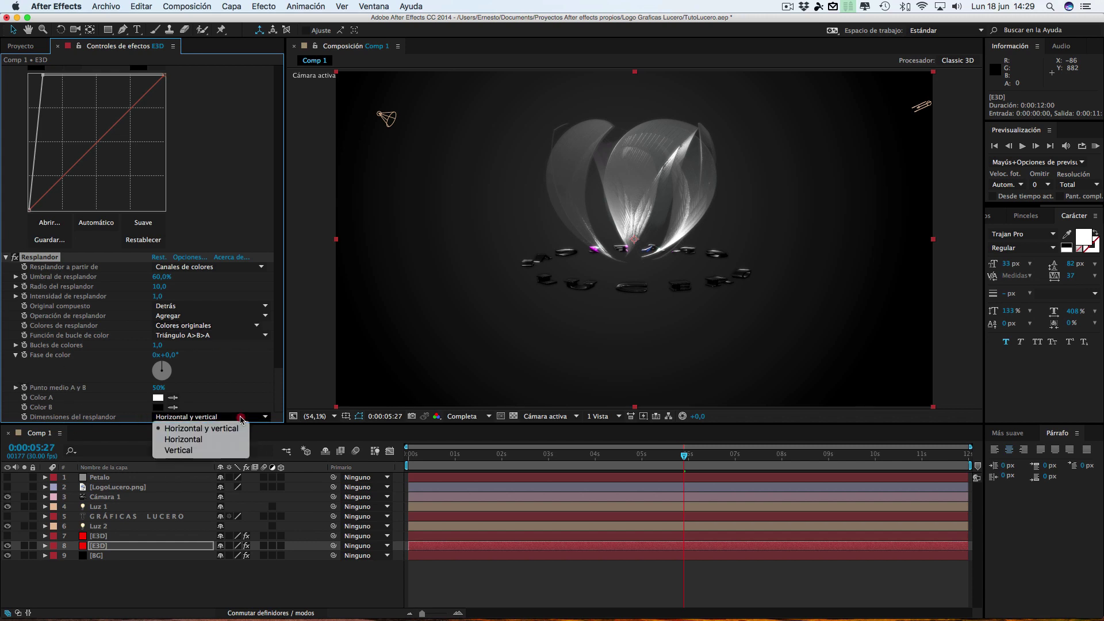
click(183, 450)
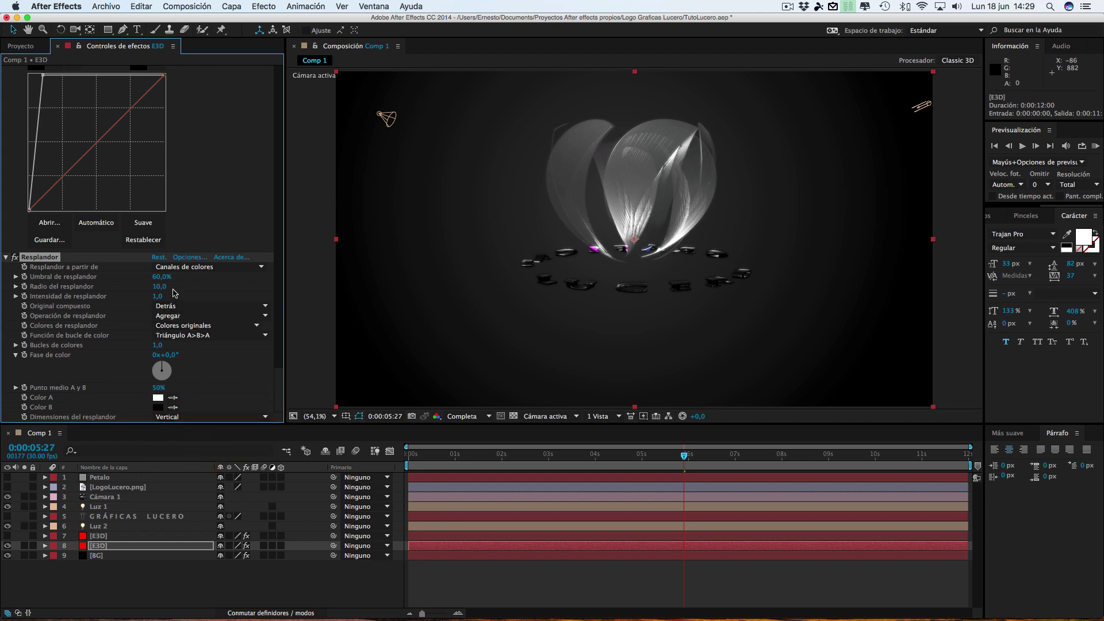
- Set glow threshold 0%, radius 120, intensity 2, and soften the Curvas curve
drag(161, 279, 51, 270)
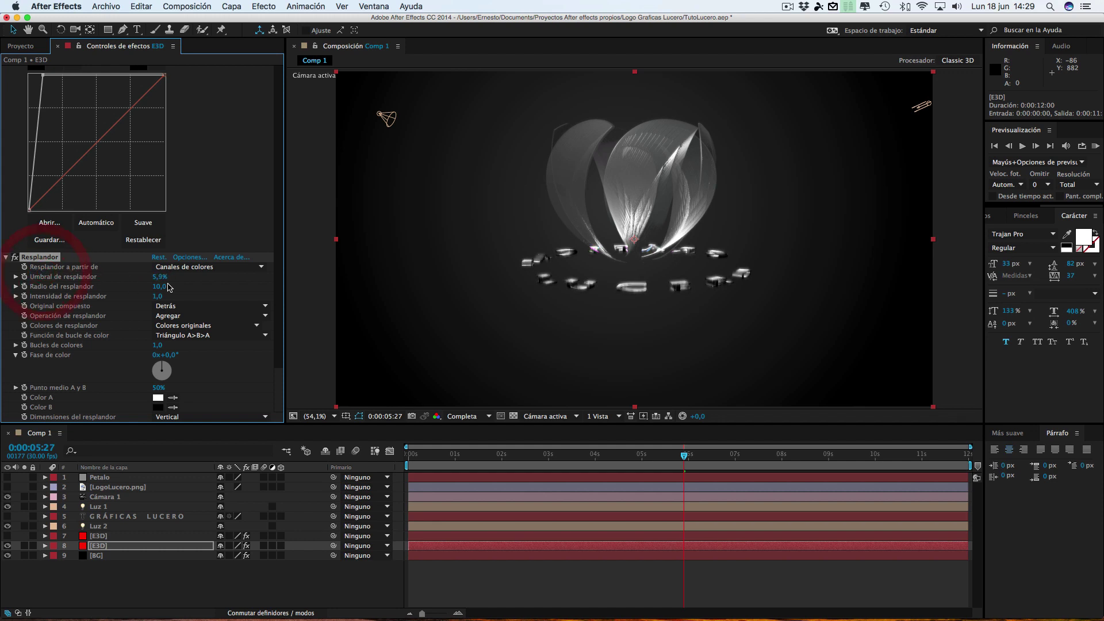
drag(158, 290, 184, 284)
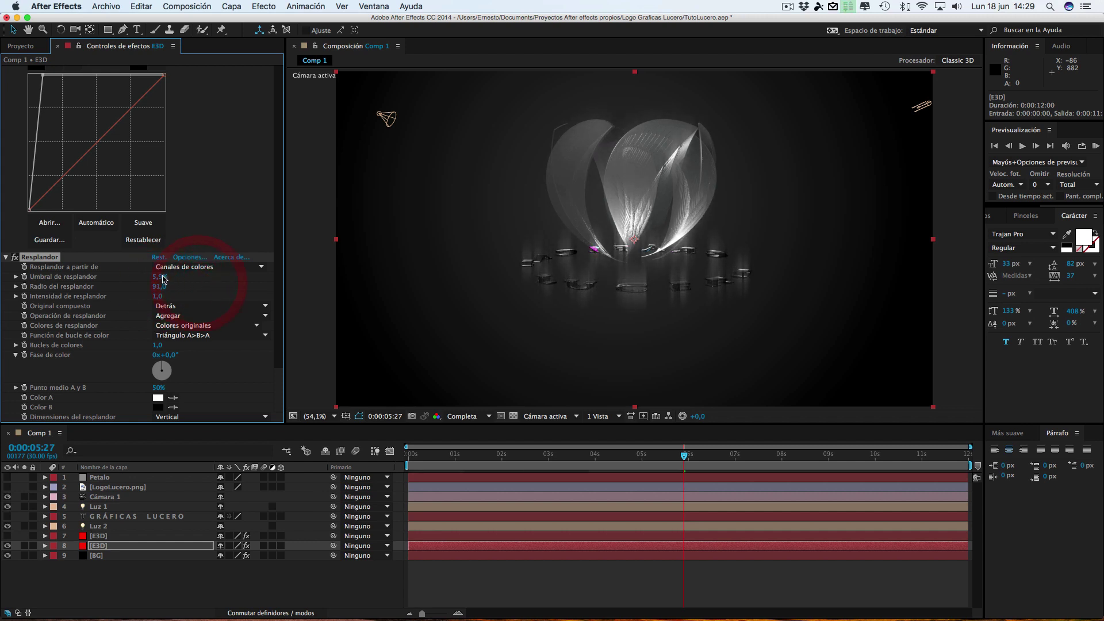
mouse_move(161, 276)
mouse_down()
mouse_move(126, 275)
mouse_move(221, 295)
mouse_up()
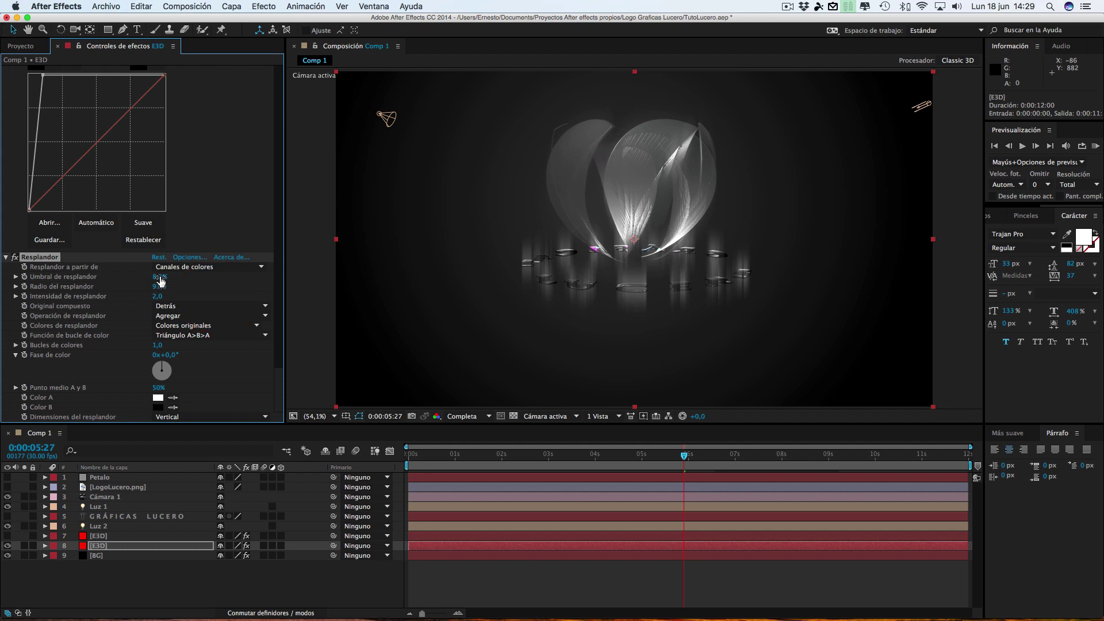
mouse_move(161, 278)
mouse_down()
mouse_move(139, 275)
mouse_move(171, 284)
mouse_up()
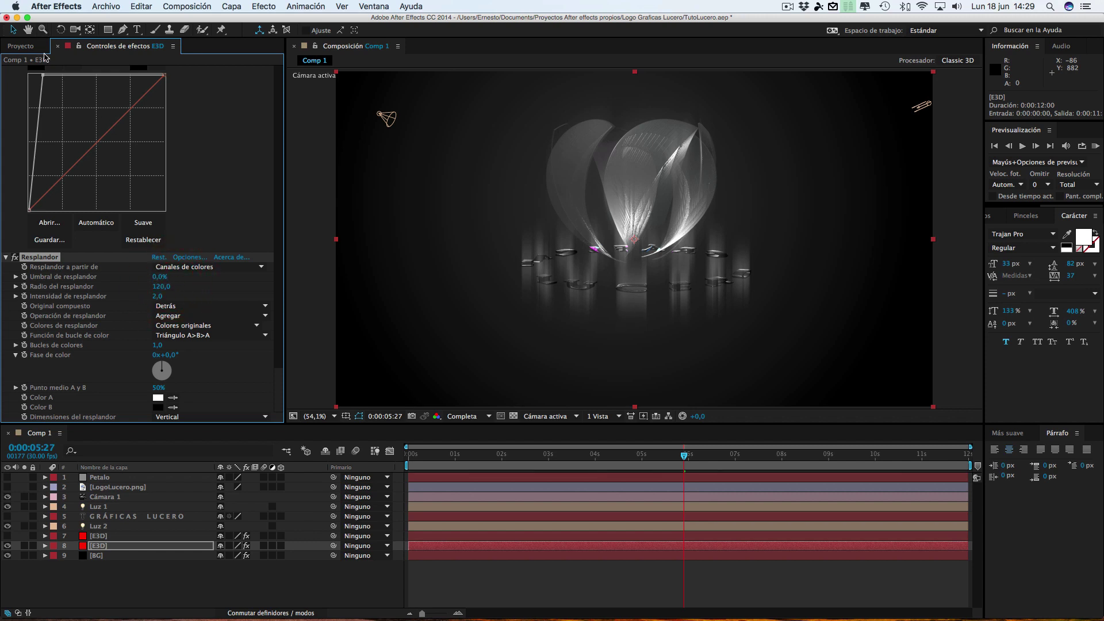
mouse_move(42, 75)
mouse_down()
mouse_move(122, 77)
mouse_move(156, 102)
mouse_move(152, 149)
mouse_move(150, 78)
mouse_move(127, 67)
mouse_up()
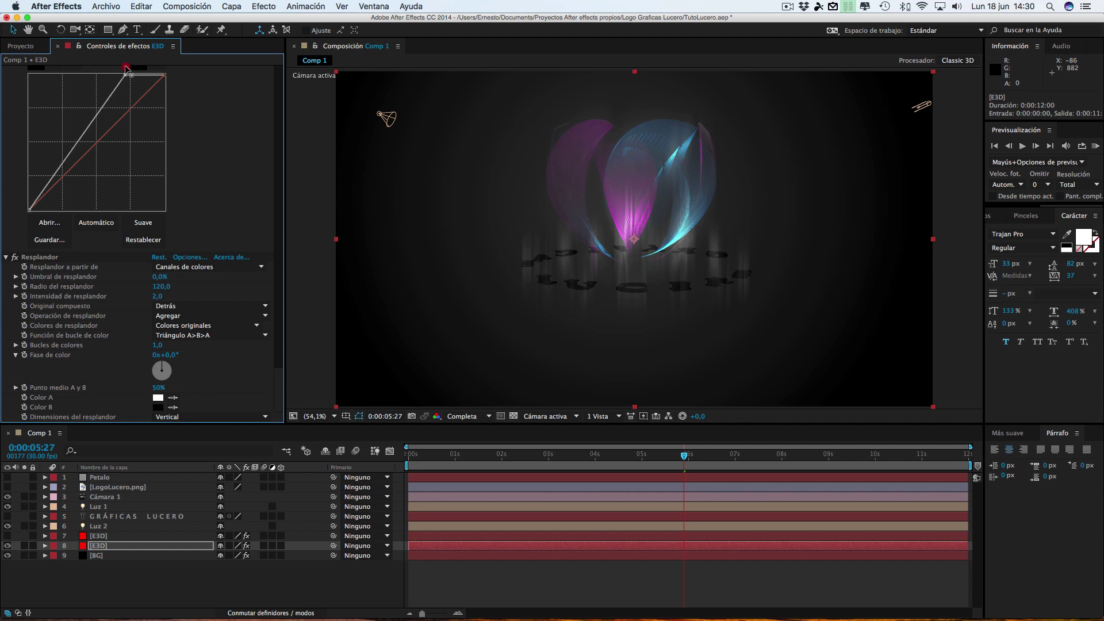
- Nudge the curve's top point, then toggle layer 7 [E3D] off and on to compare the render
drag(127, 68, 134, 69)
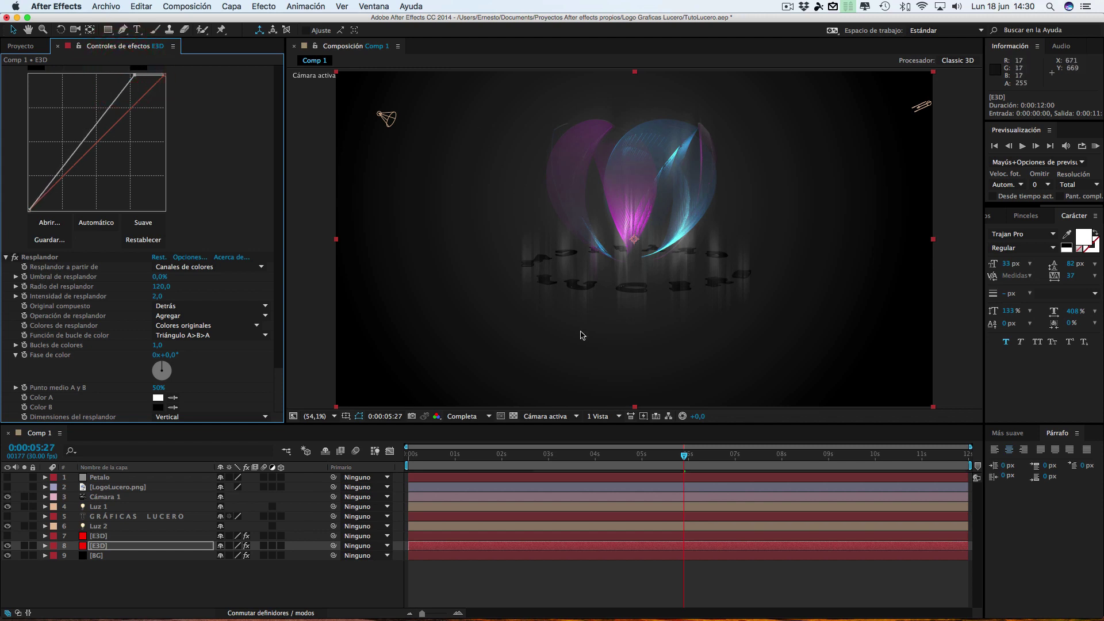
click(7, 536)
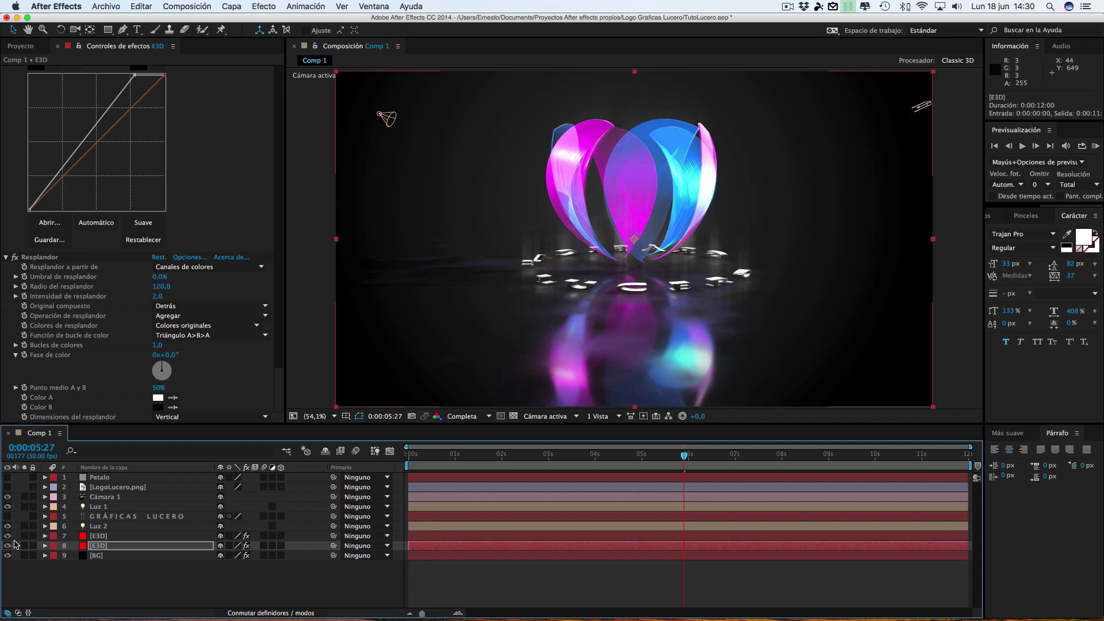
click(8, 536)
click(8, 535)
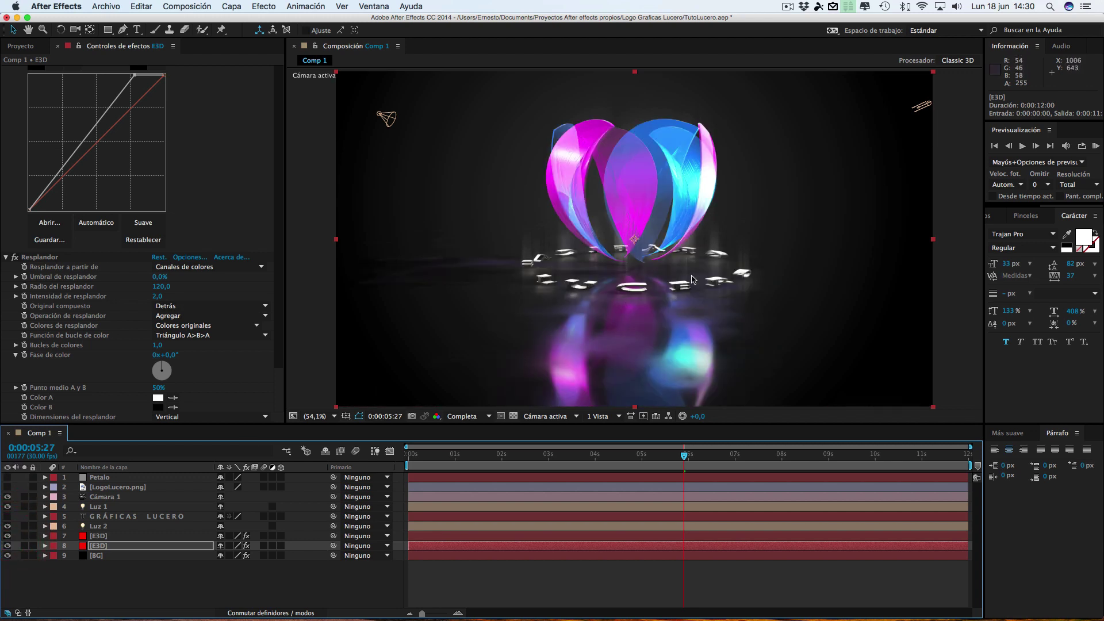
- Preview frames around 5 seconds (0:00:05:15, 0:00:05:01, 0:00:05:08)
click(665, 458)
click(643, 458)
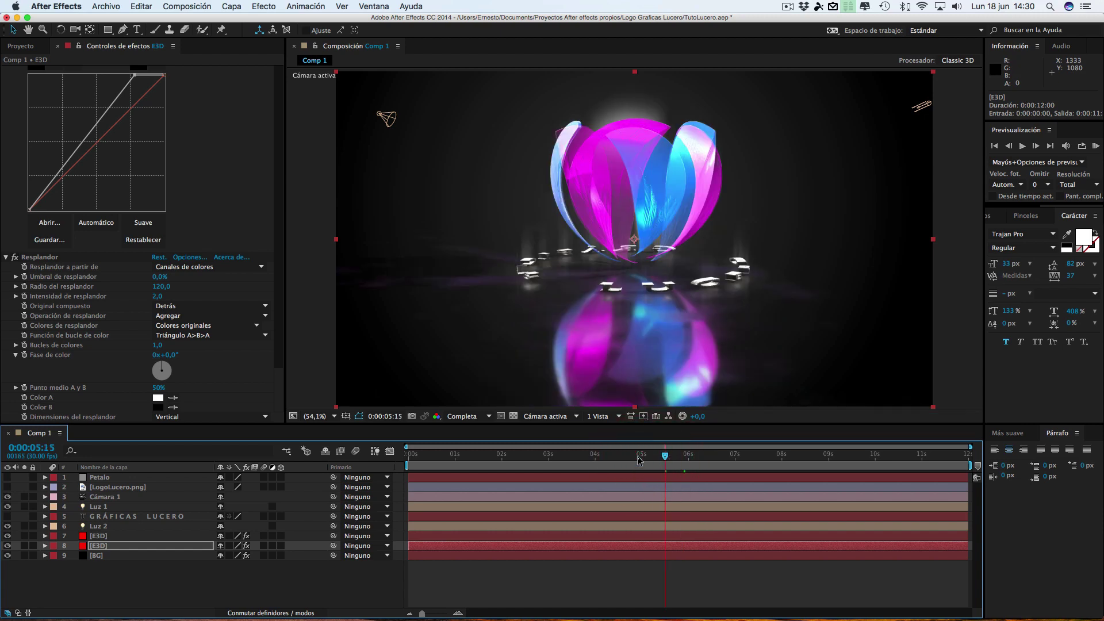
click(620, 459)
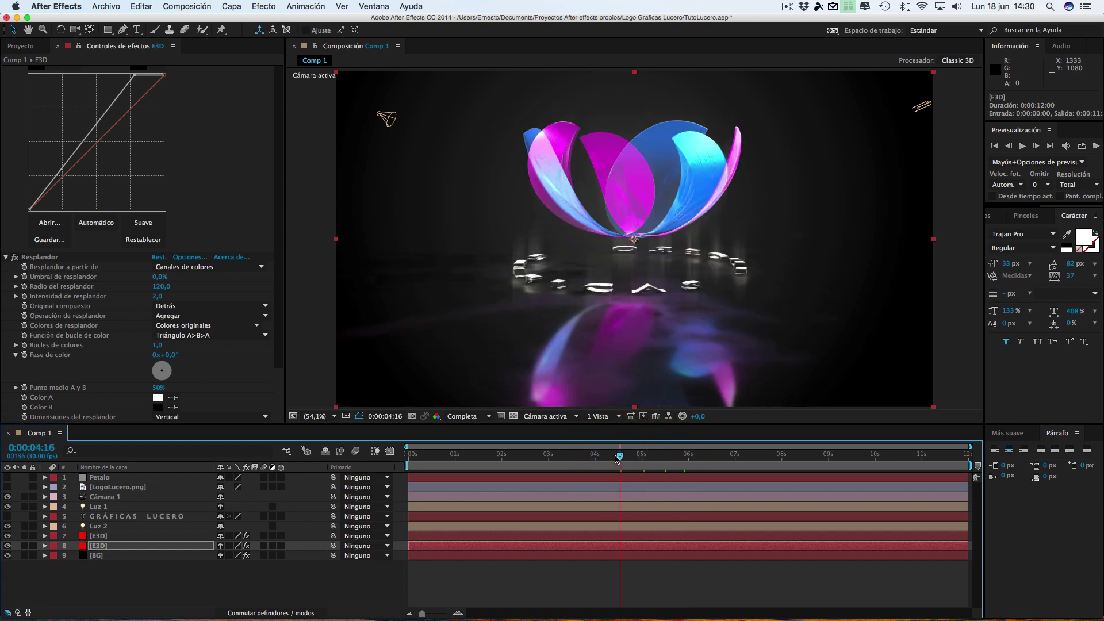
click(654, 458)
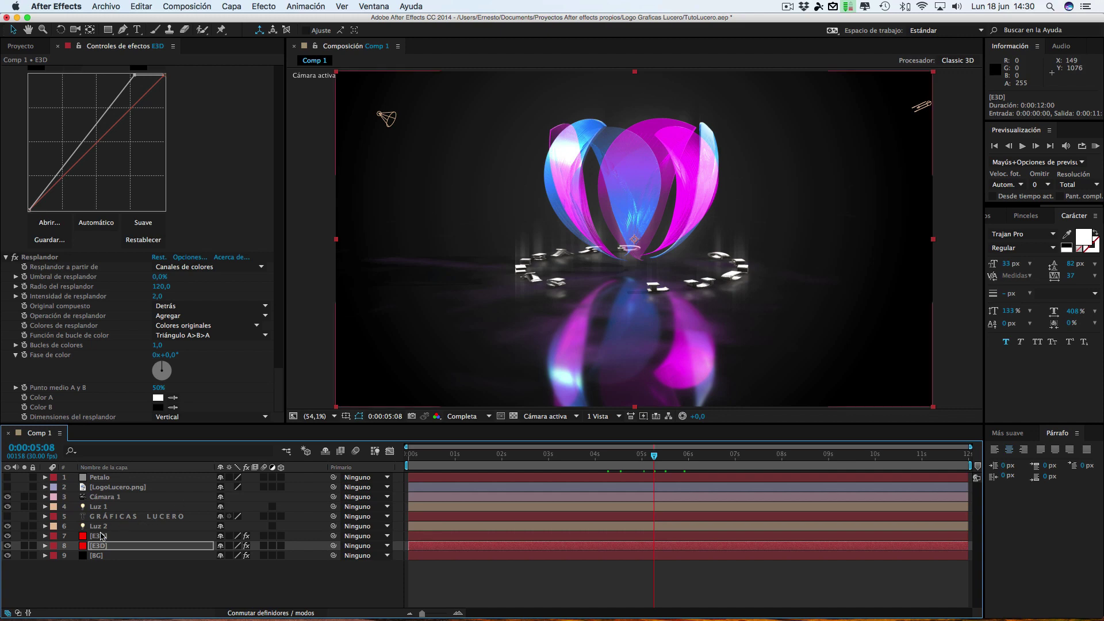
scroll(81, 230, up, 5)
scroll(75, 207, up, 5)
scroll(71, 191, up, 5)
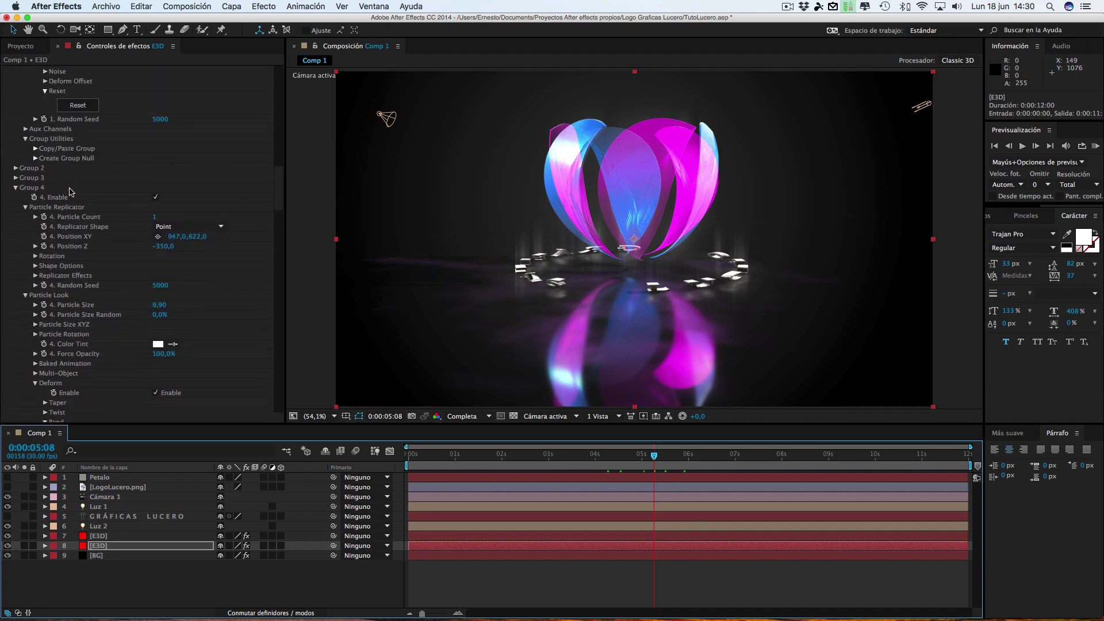
scroll(70, 192, up, 5)
scroll(81, 190, up, 5)
click(42, 70)
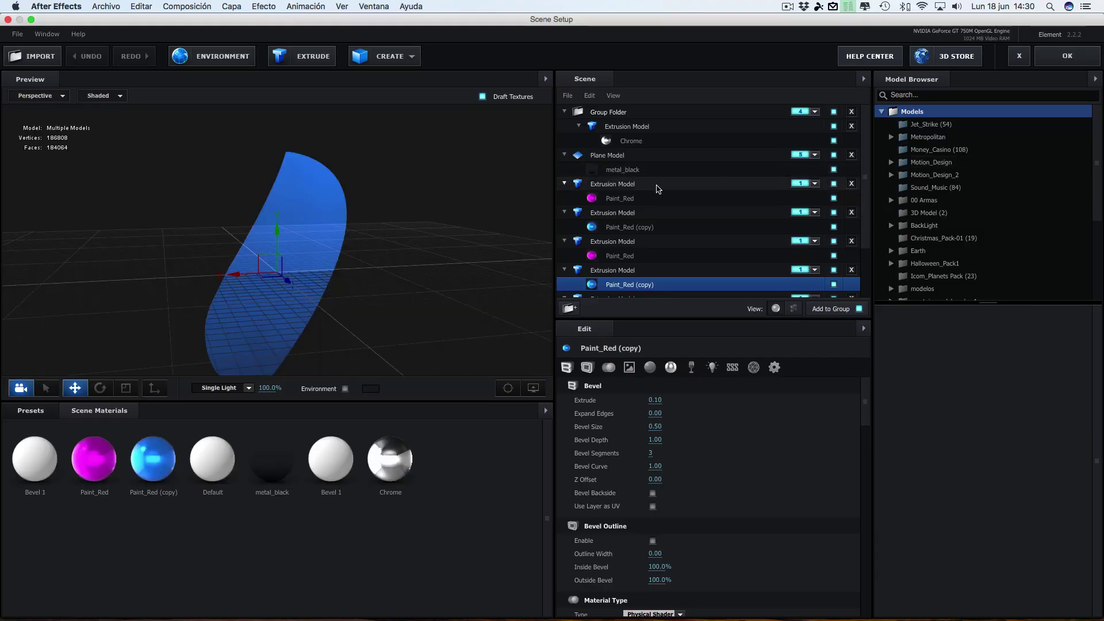
click(833, 183)
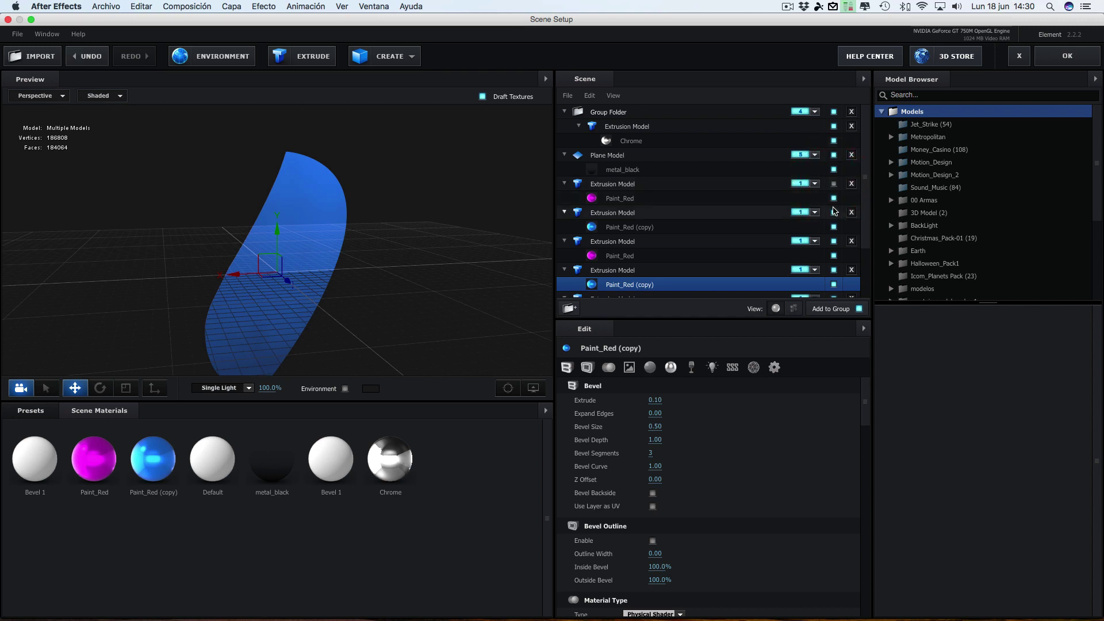
click(833, 184)
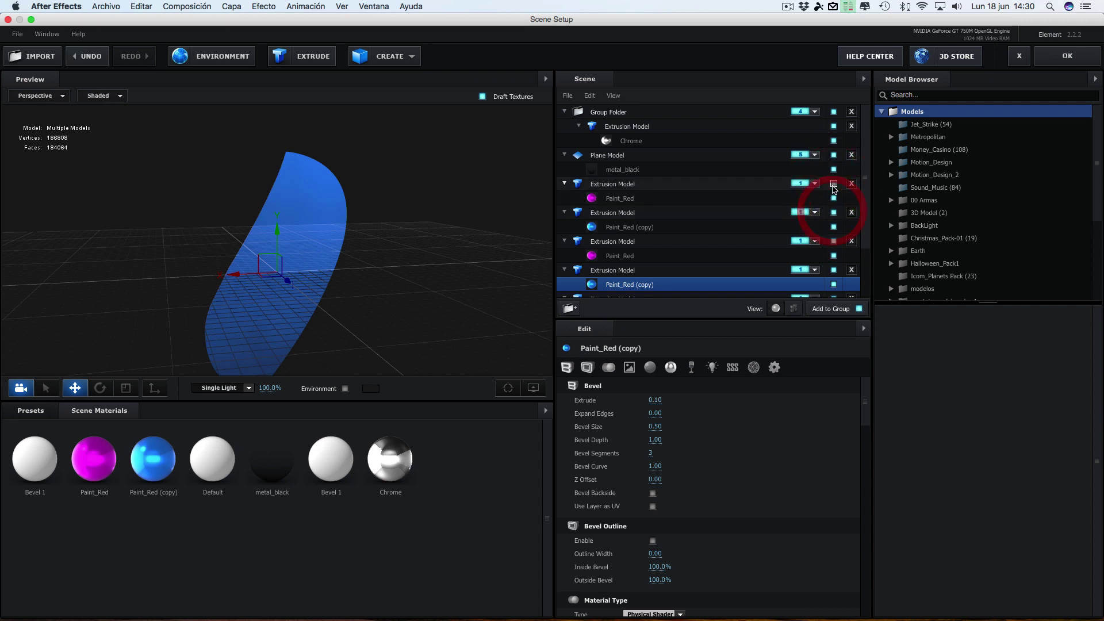
click(834, 184)
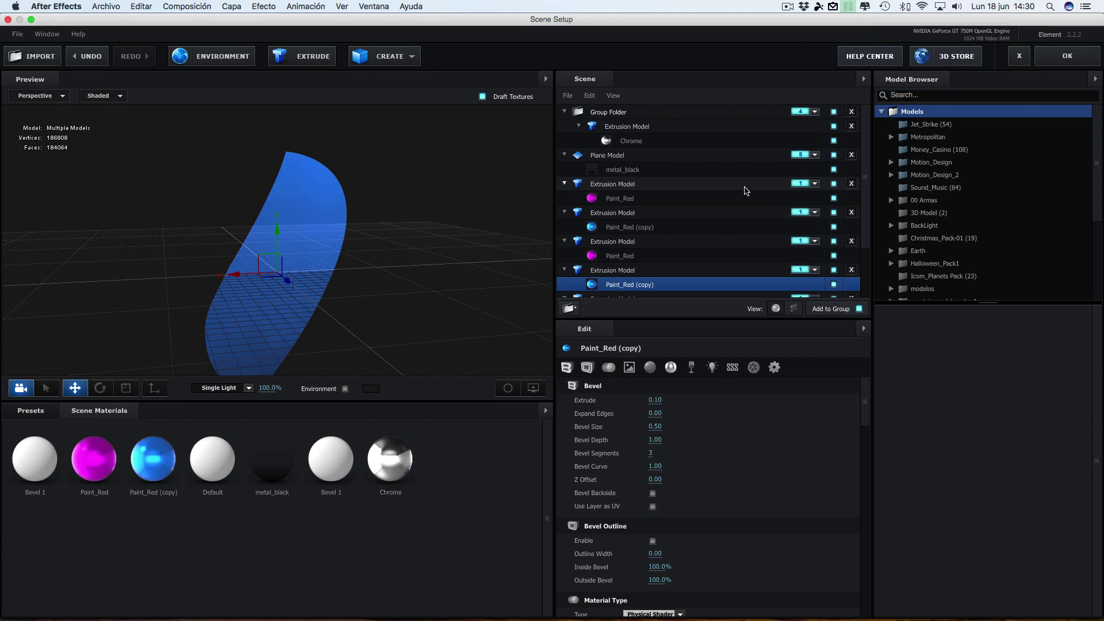
click(1081, 61)
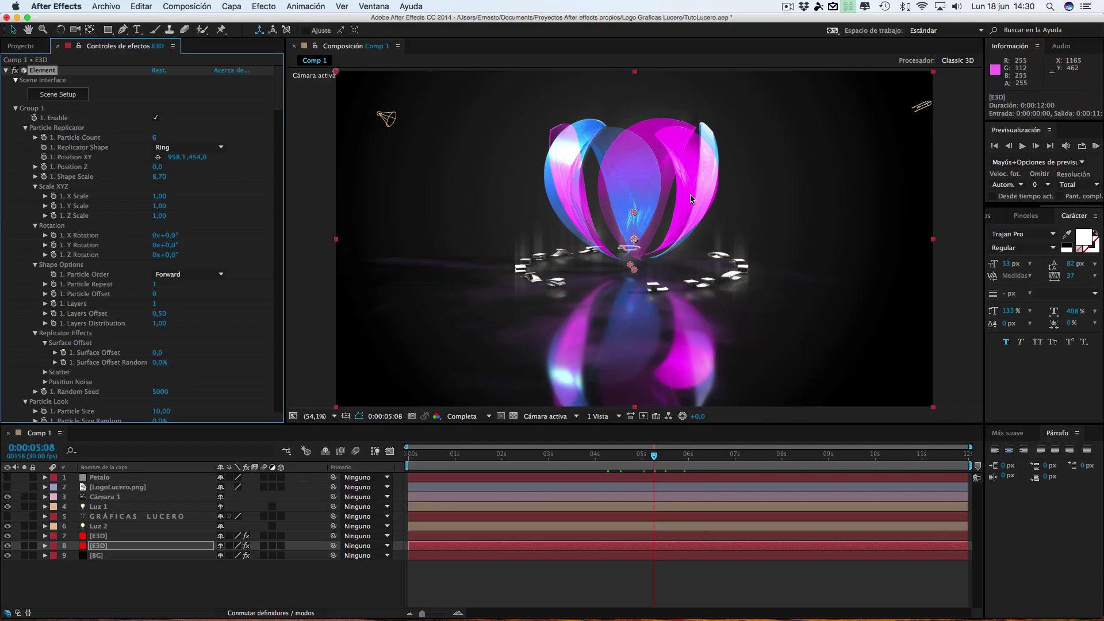
- Scrub the petal animation from 0:00:03:04 through 0:00:08:21
click(555, 455)
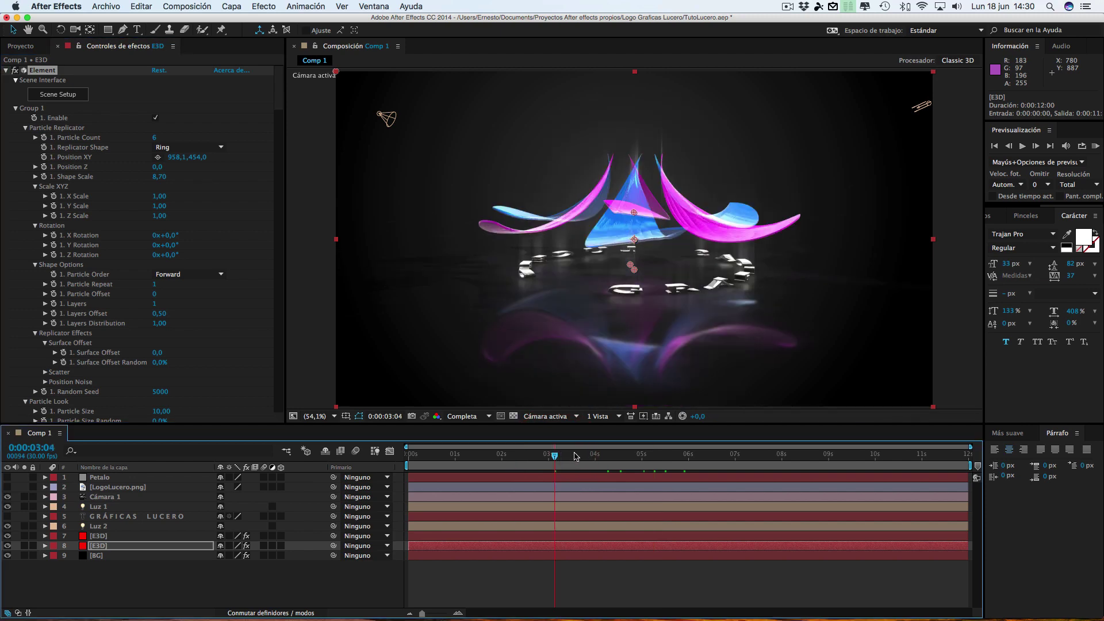
click(582, 454)
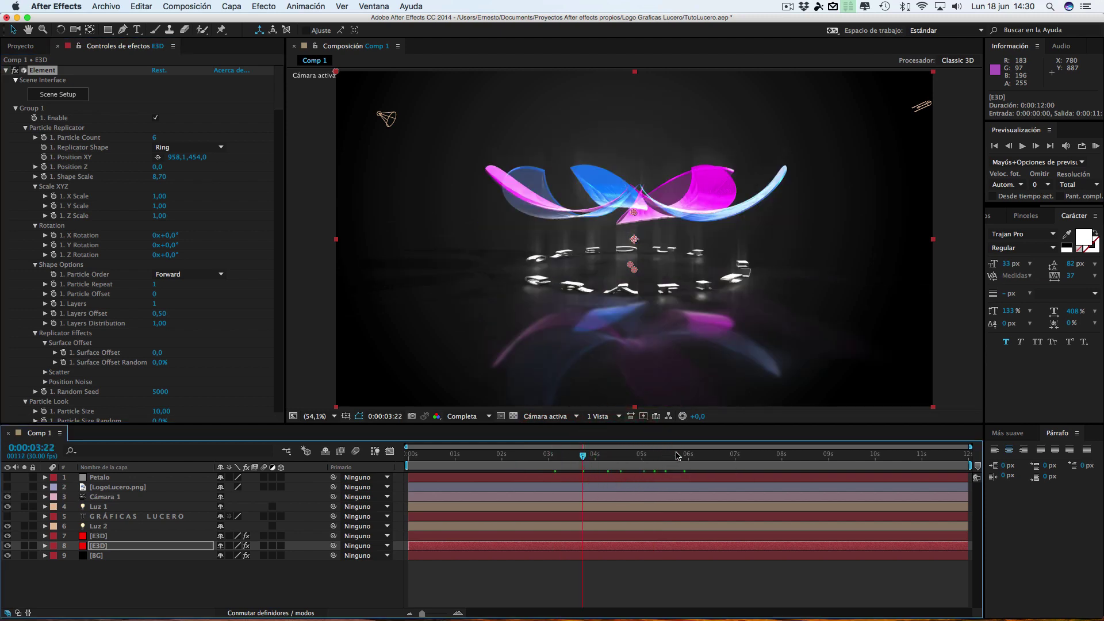
click(677, 455)
click(719, 455)
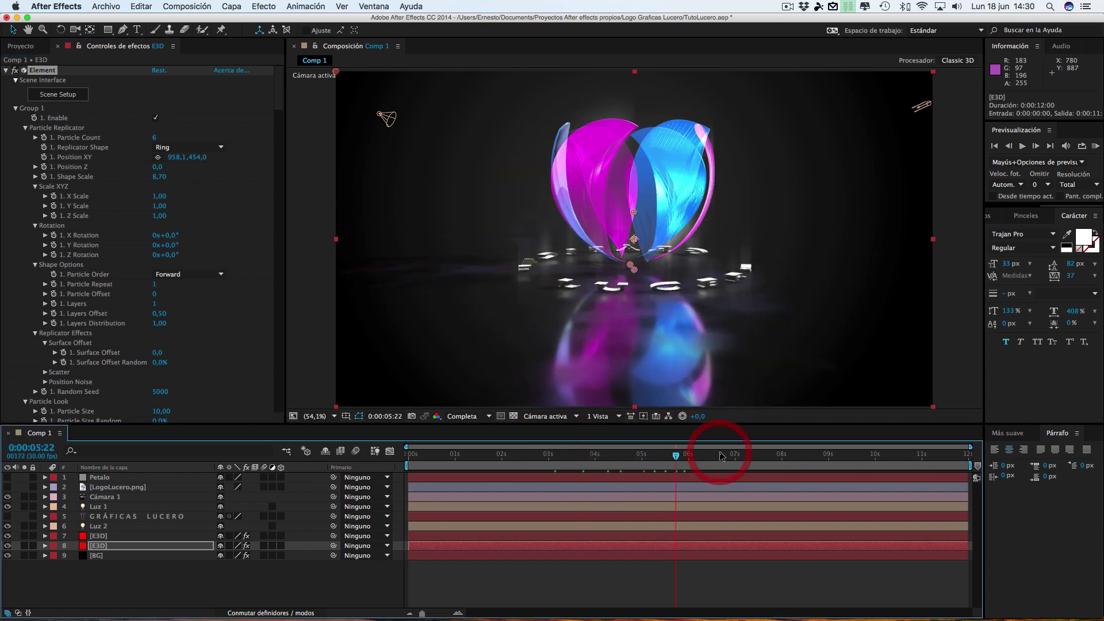
click(776, 456)
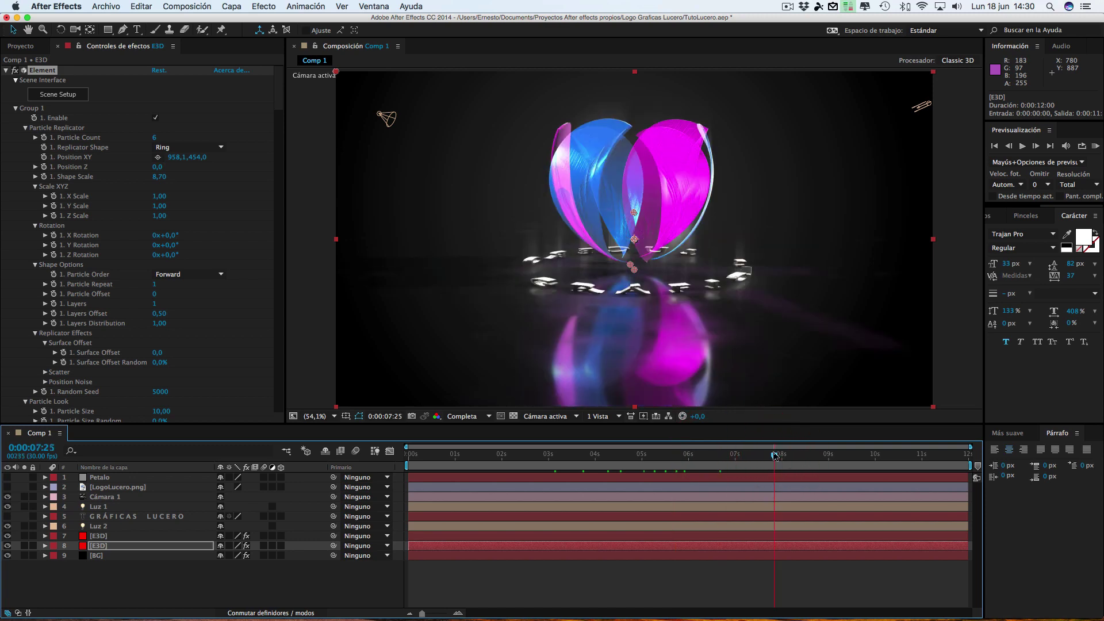
click(814, 455)
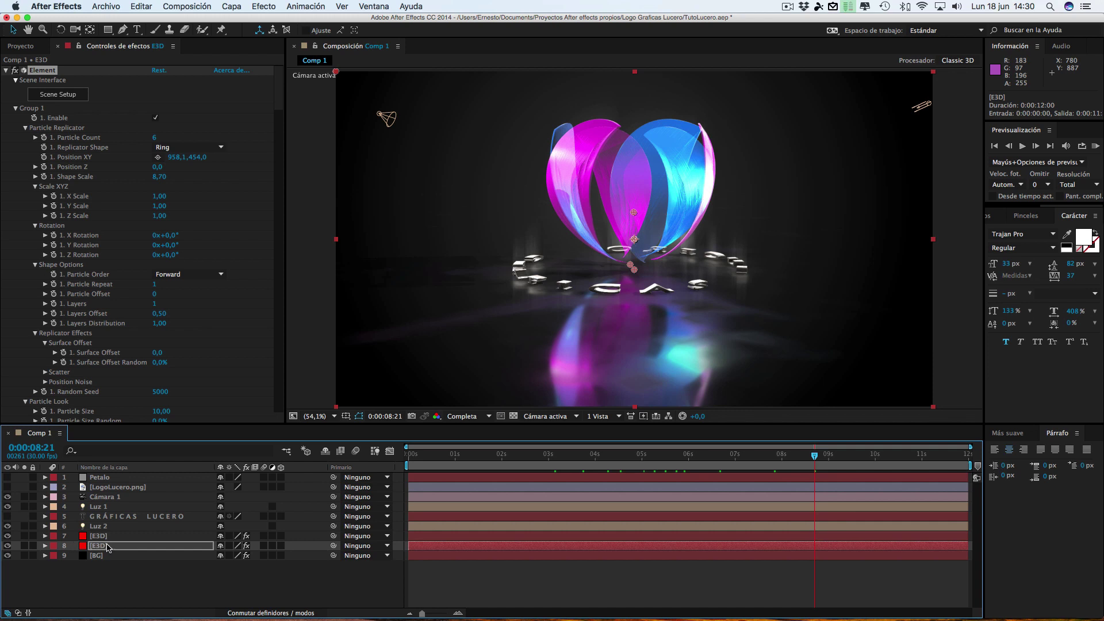
- Move layer 7 [E3D] below layer 8 [E3D] in the layer stack
key(Return)
click(102, 533)
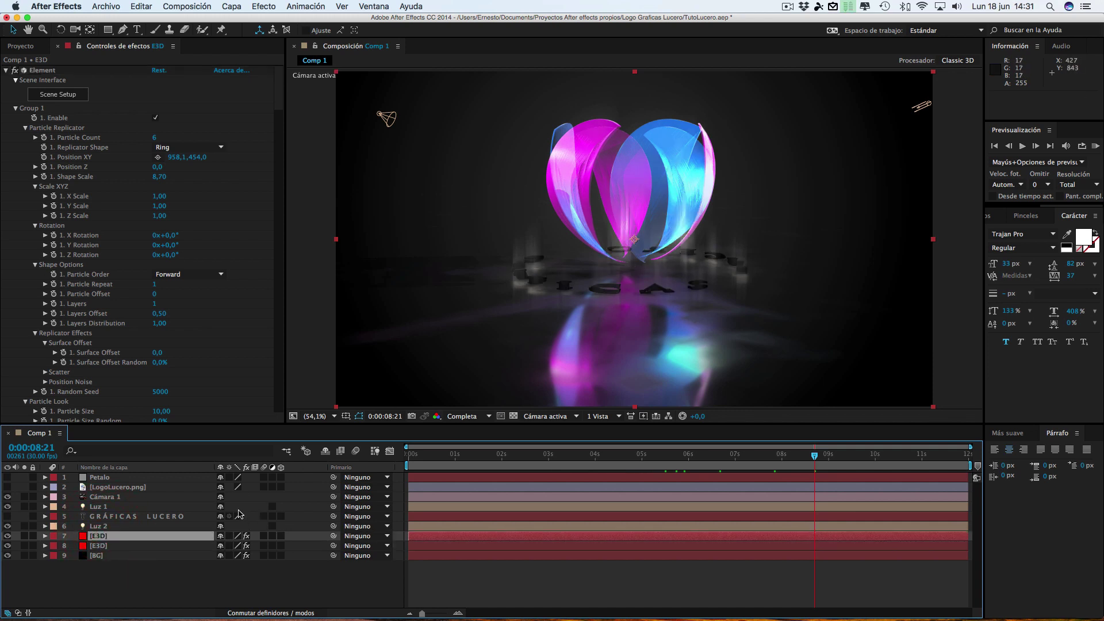
drag(107, 537, 105, 550)
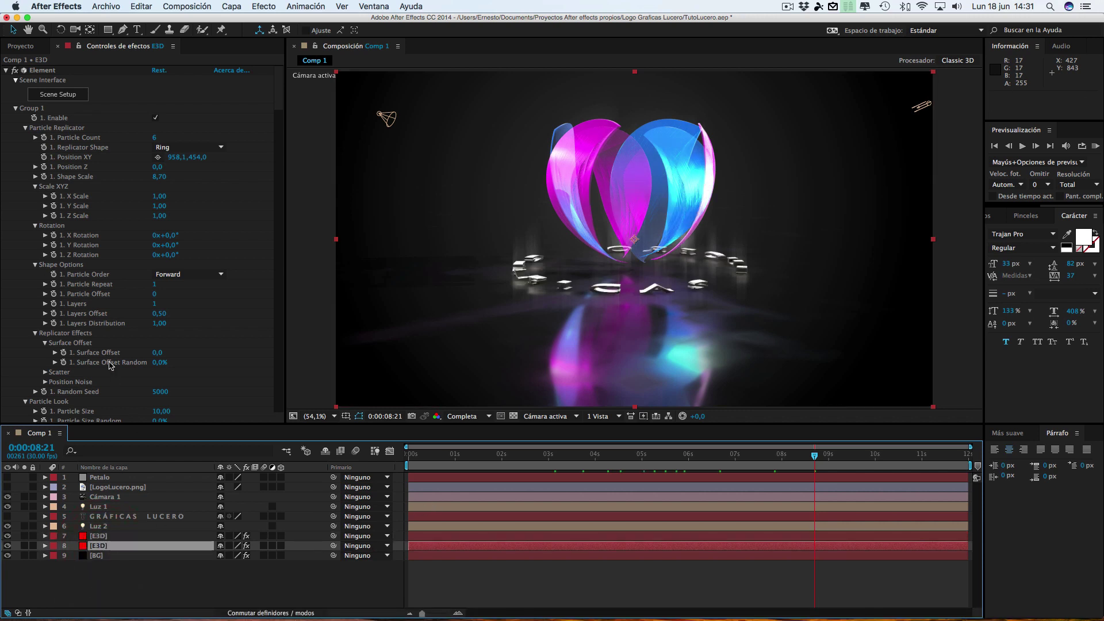
- Set the Resplandor glow's Original compuesto to En la parte superior
drag(279, 95, 285, 406)
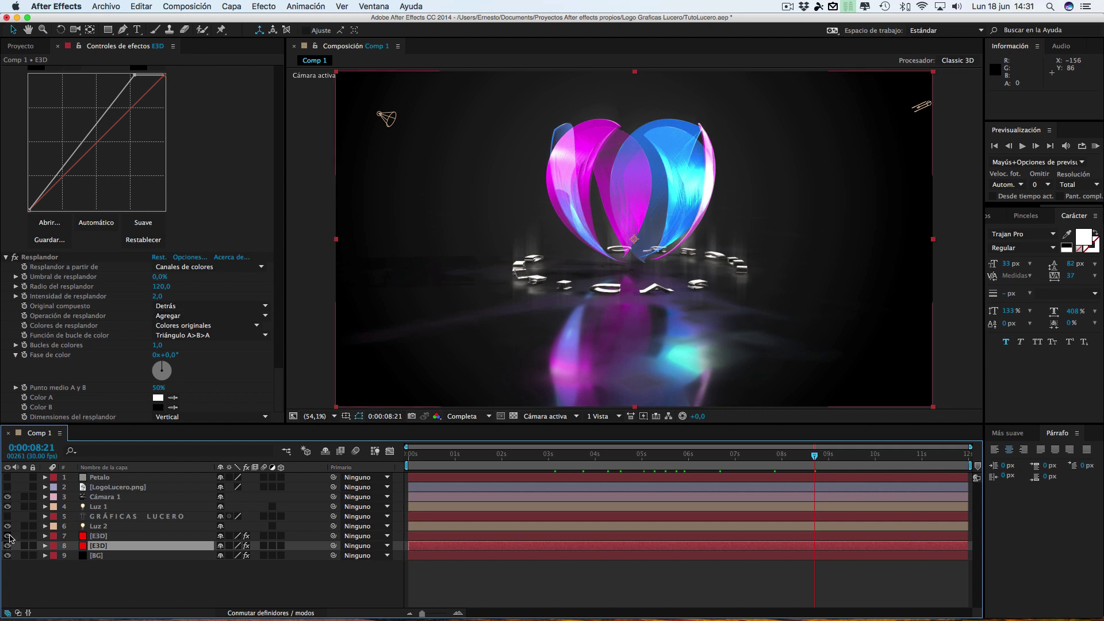
click(178, 306)
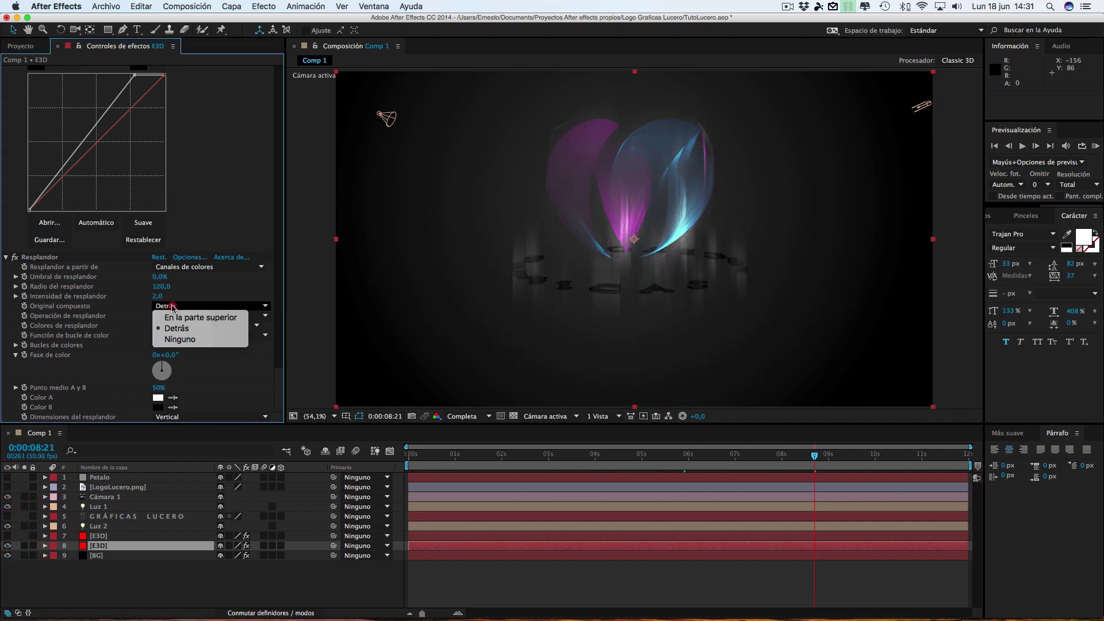
click(182, 318)
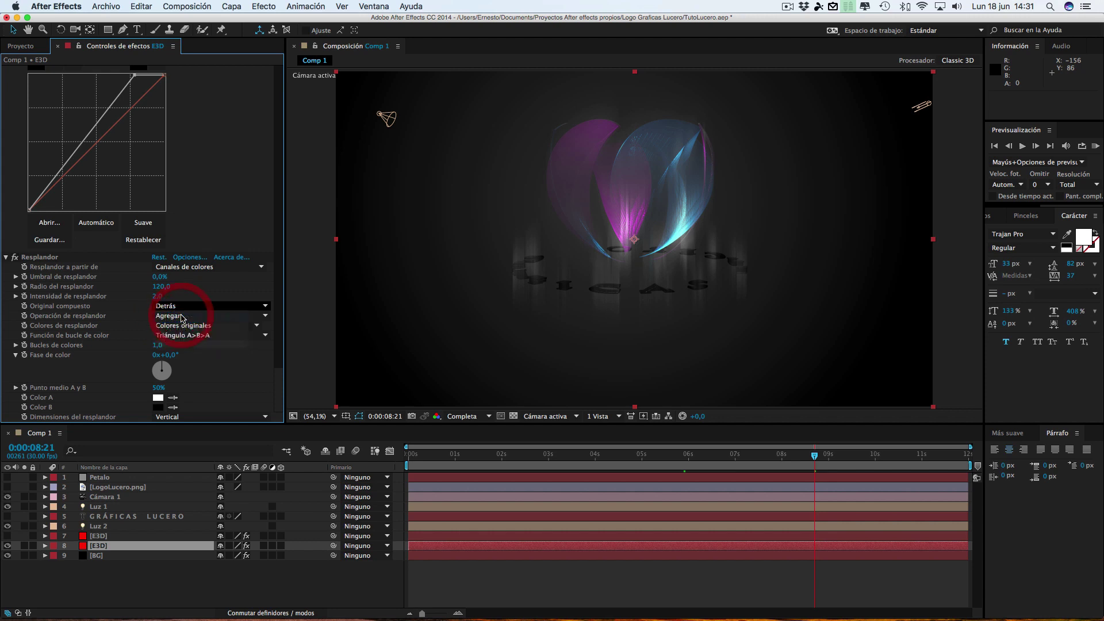
- Revert Original compuesto to Detrás and open the glow's Color B picker
click(179, 307)
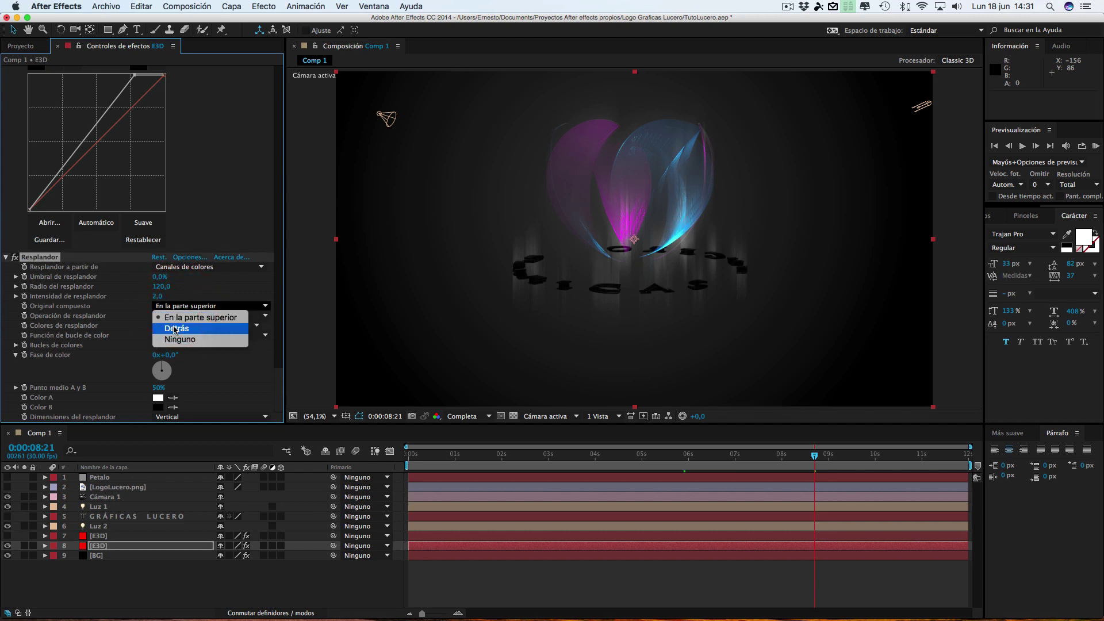
click(175, 316)
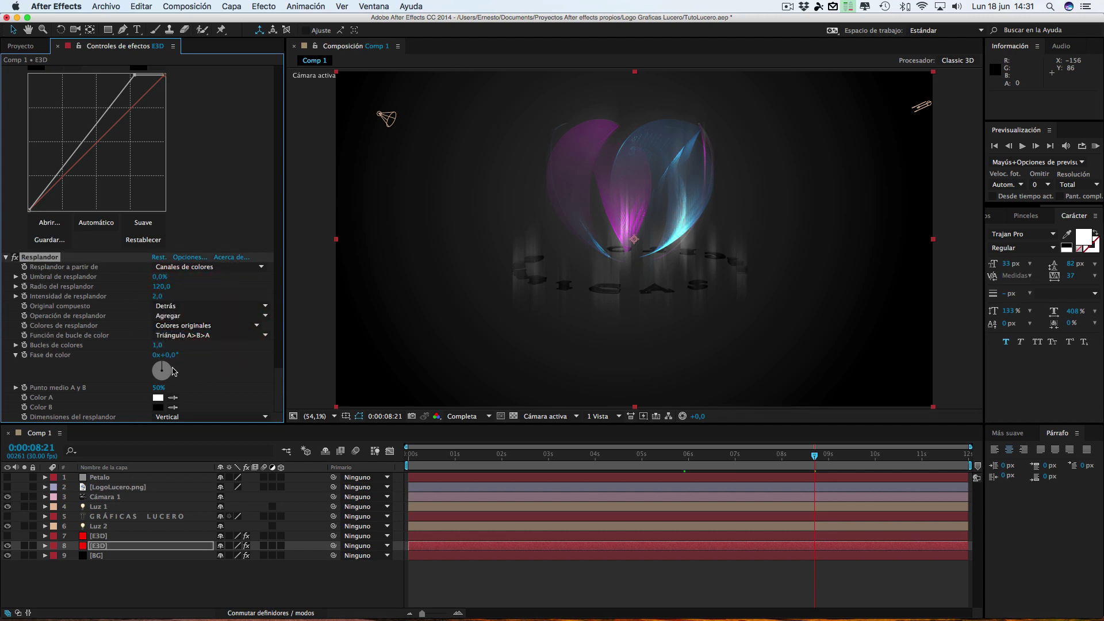
click(158, 407)
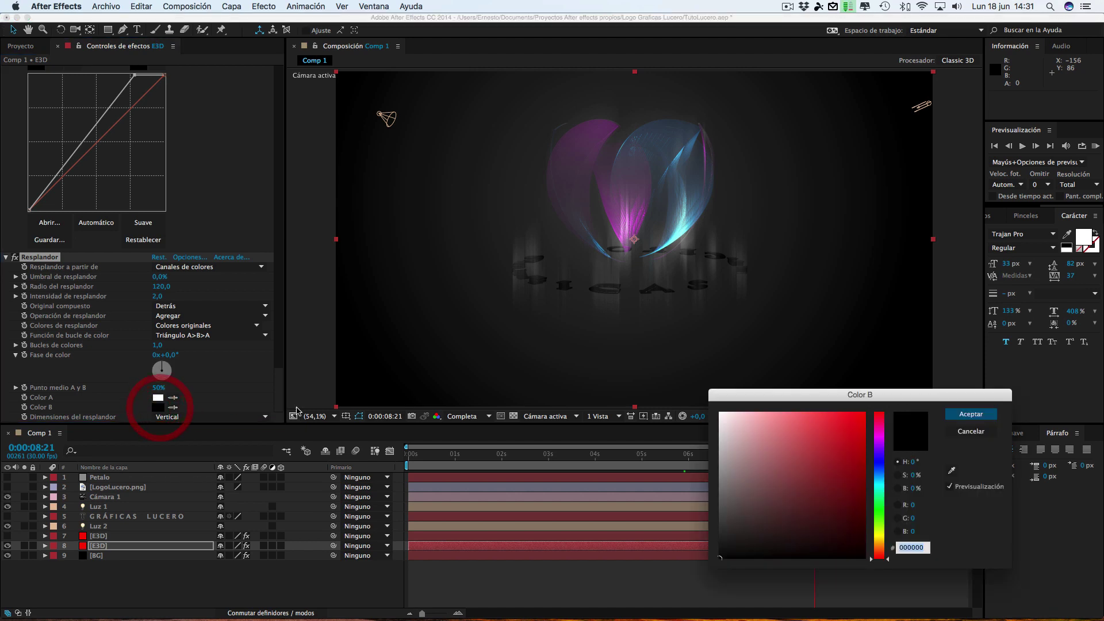
- Set glow Color B to FBF2F2, loop to Dientes de sierra A>B, radius 151, intensity 2,7
click(724, 414)
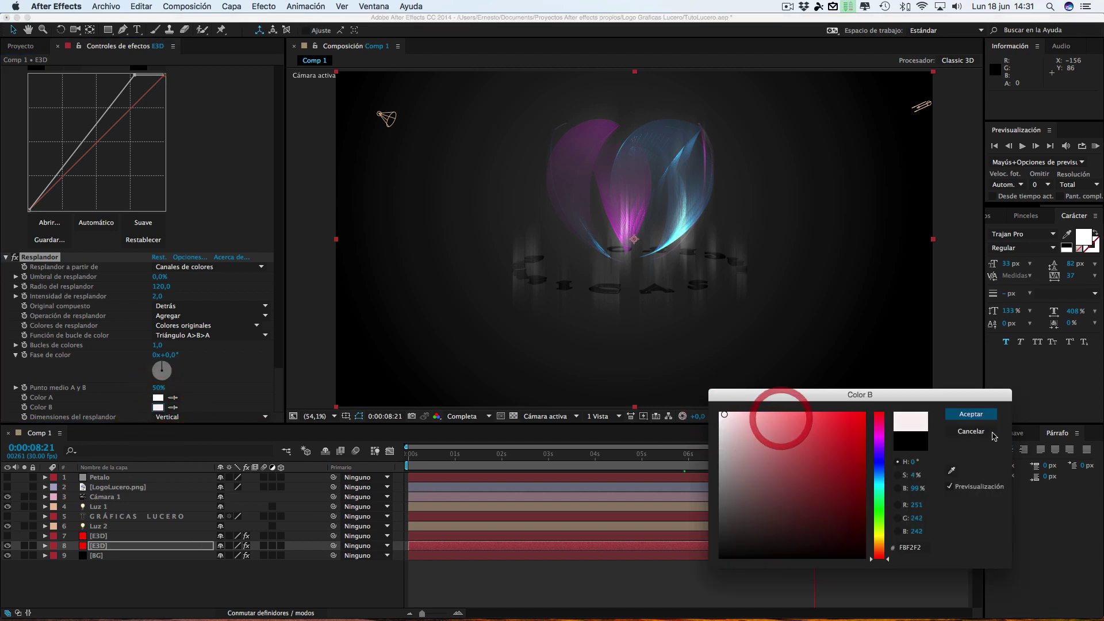
click(970, 414)
click(214, 336)
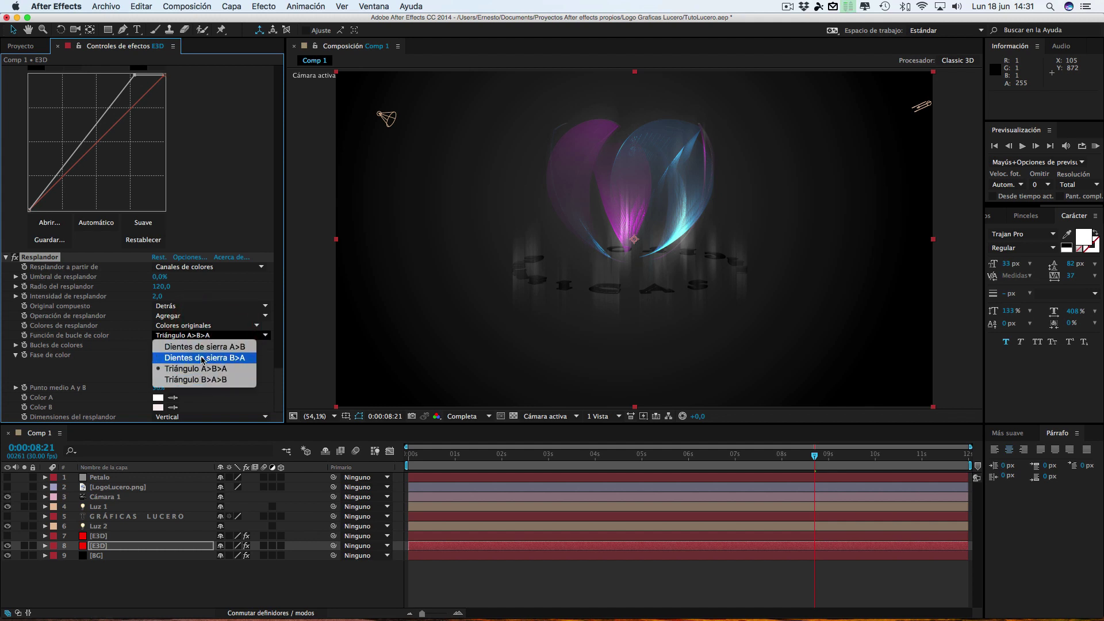
click(204, 347)
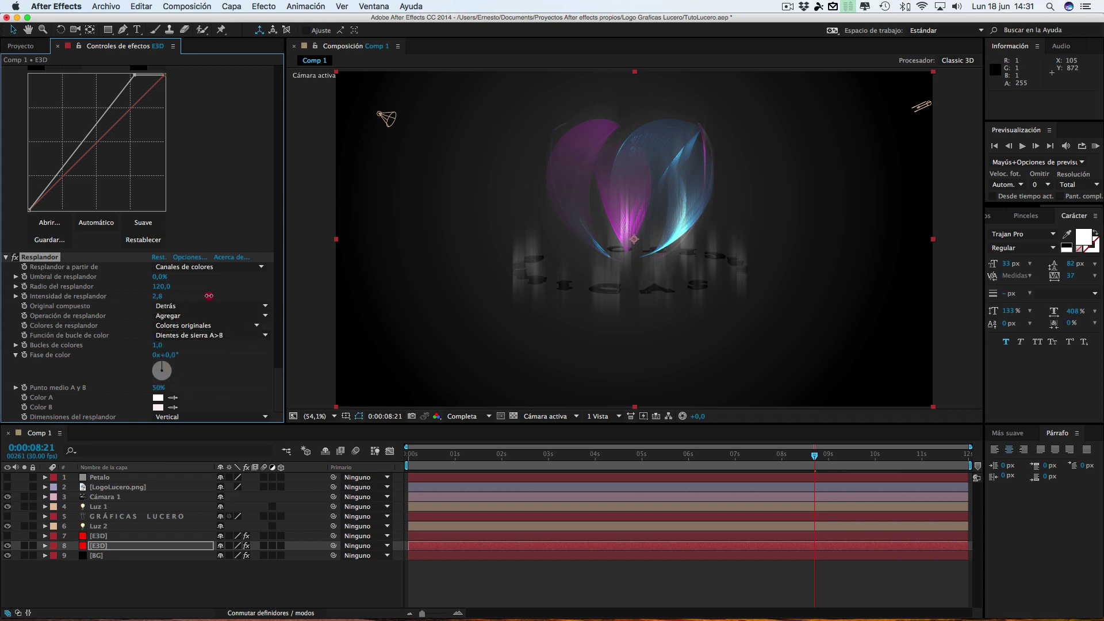
drag(136, 285, 154, 284)
drag(158, 277, 141, 275)
- Color the glow from Colores A y B and flatten the Curves to darken it
click(11, 551)
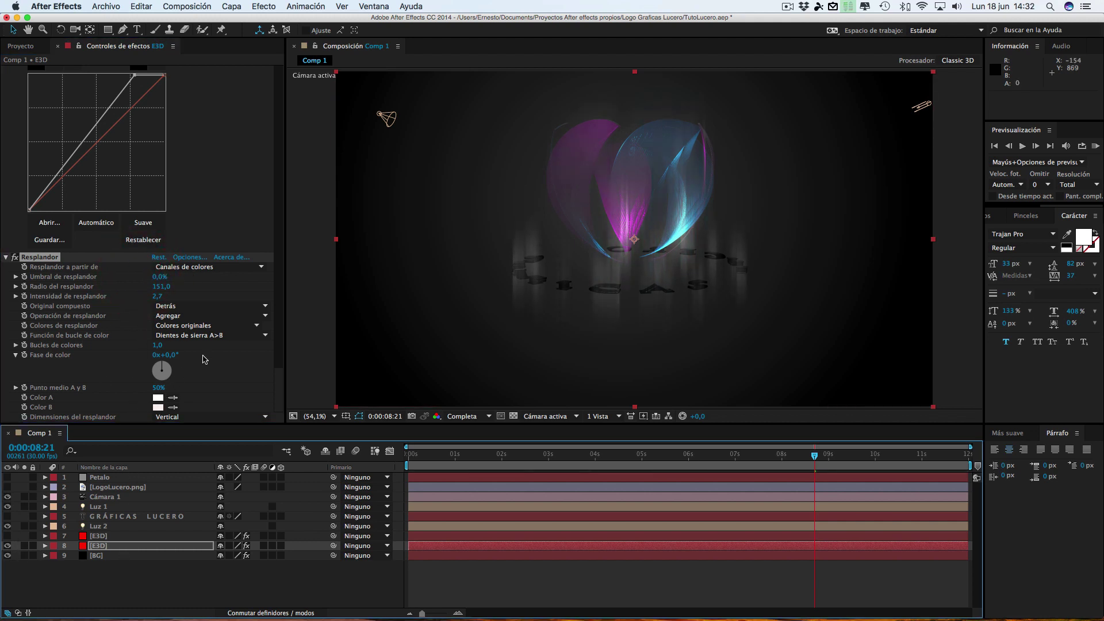
click(222, 325)
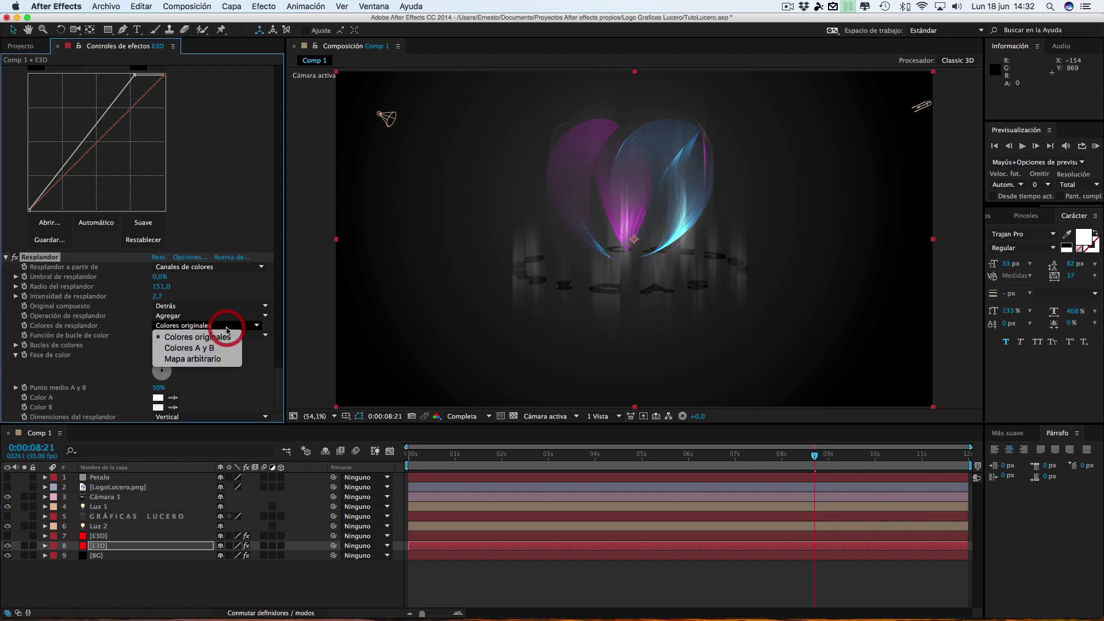
click(202, 349)
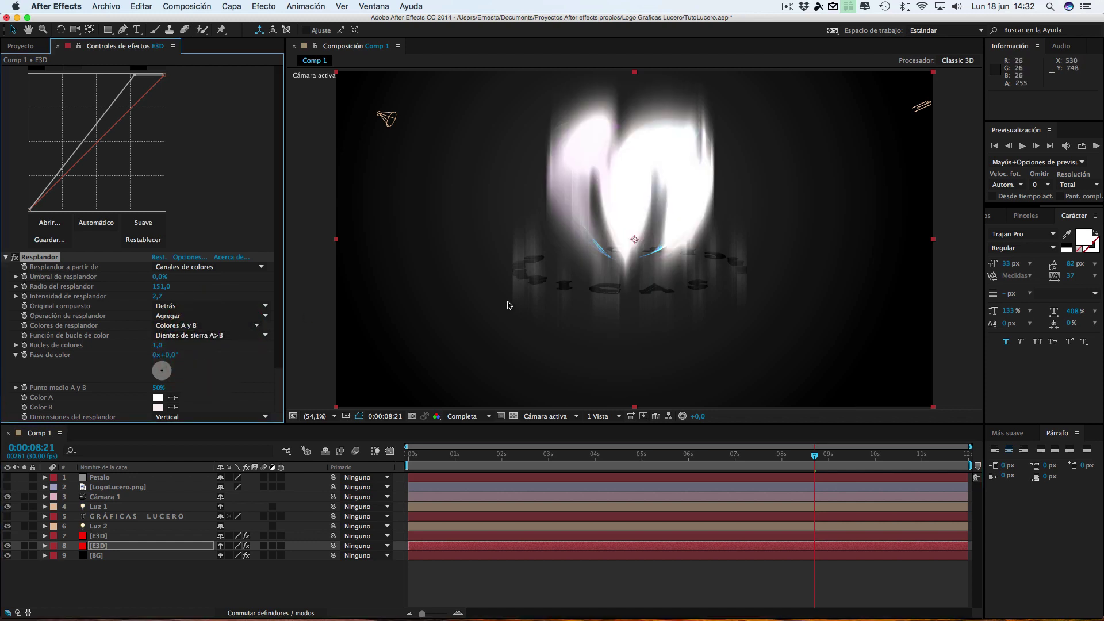
click(181, 326)
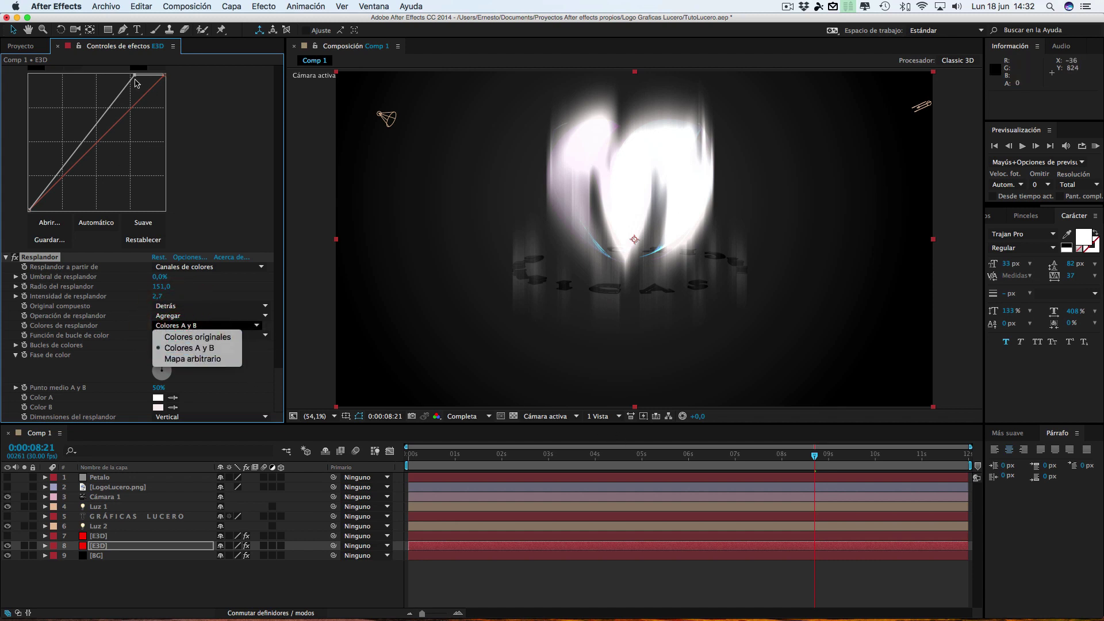
click(145, 97)
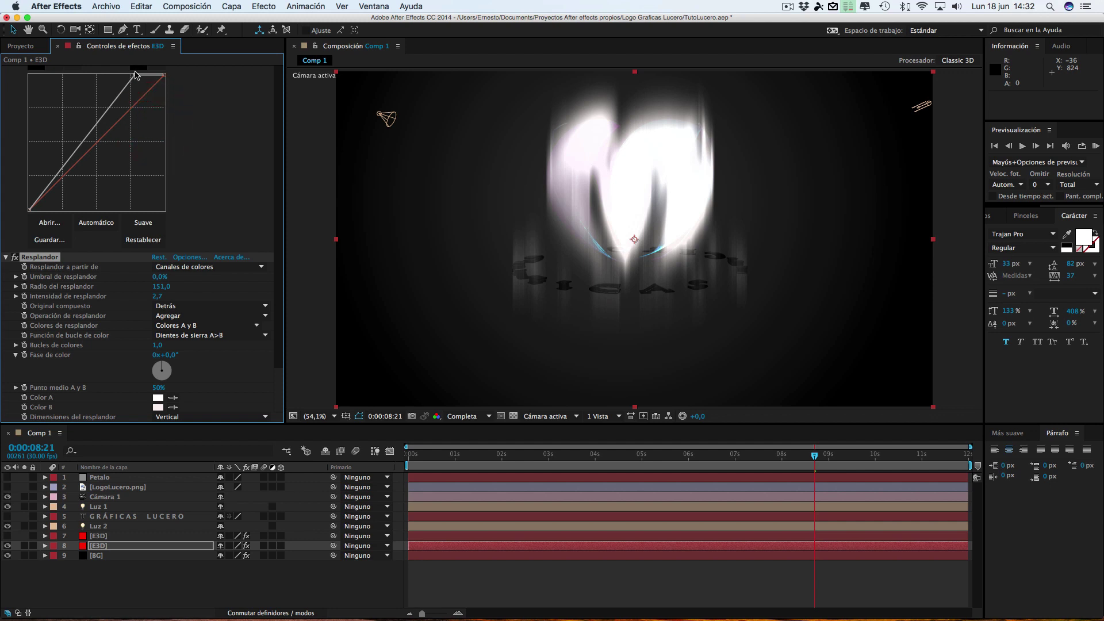
mouse_move(132, 74)
mouse_down()
mouse_move(206, 174)
mouse_move(195, 105)
mouse_move(185, 191)
mouse_move(86, 190)
mouse_move(41, 205)
mouse_up()
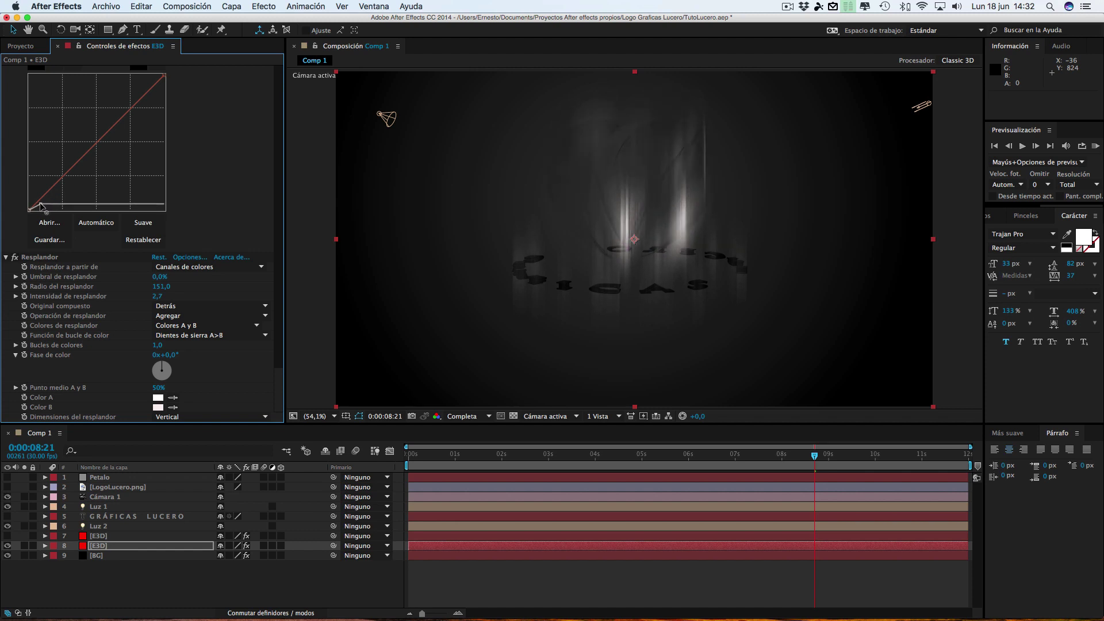
- Show the background, hide the main E3D layer, and switch glow colours to Colores originales
click(7, 535)
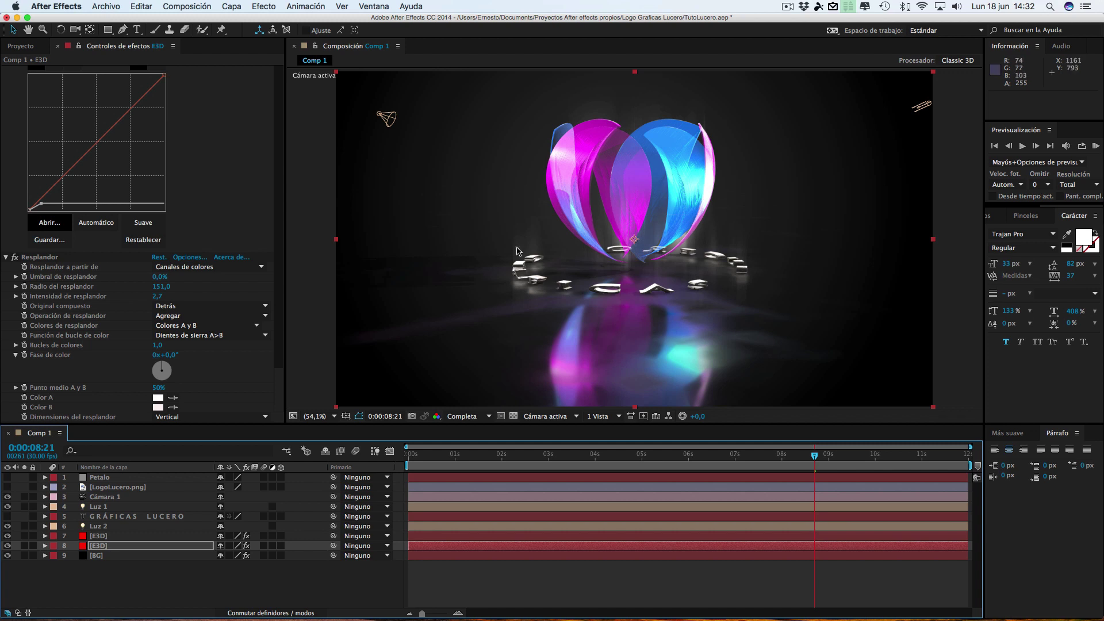
click(7, 554)
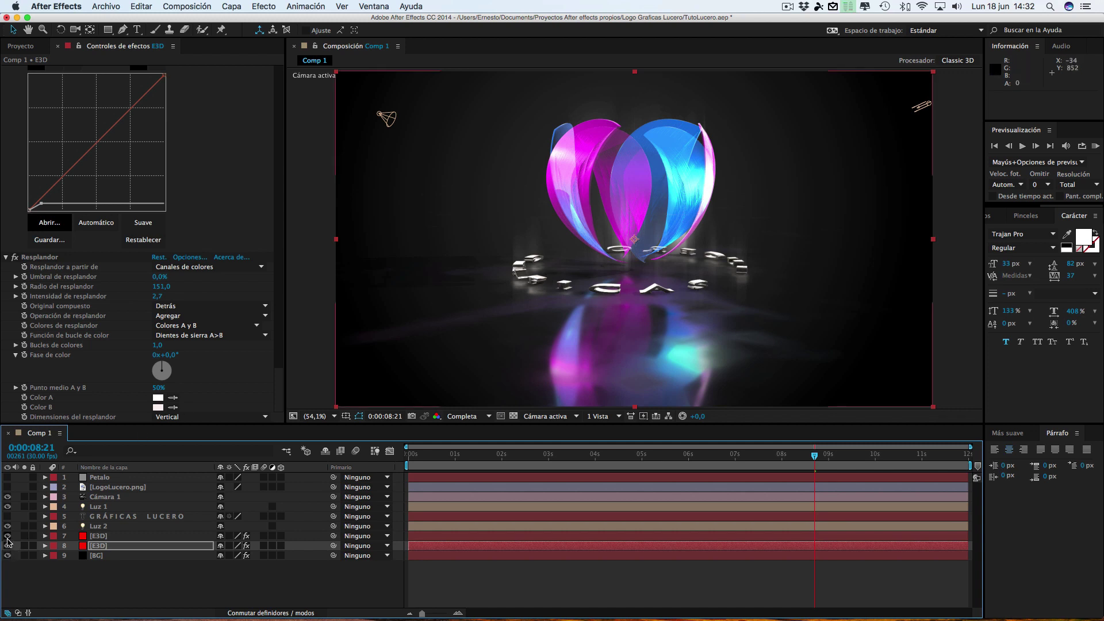
click(7, 536)
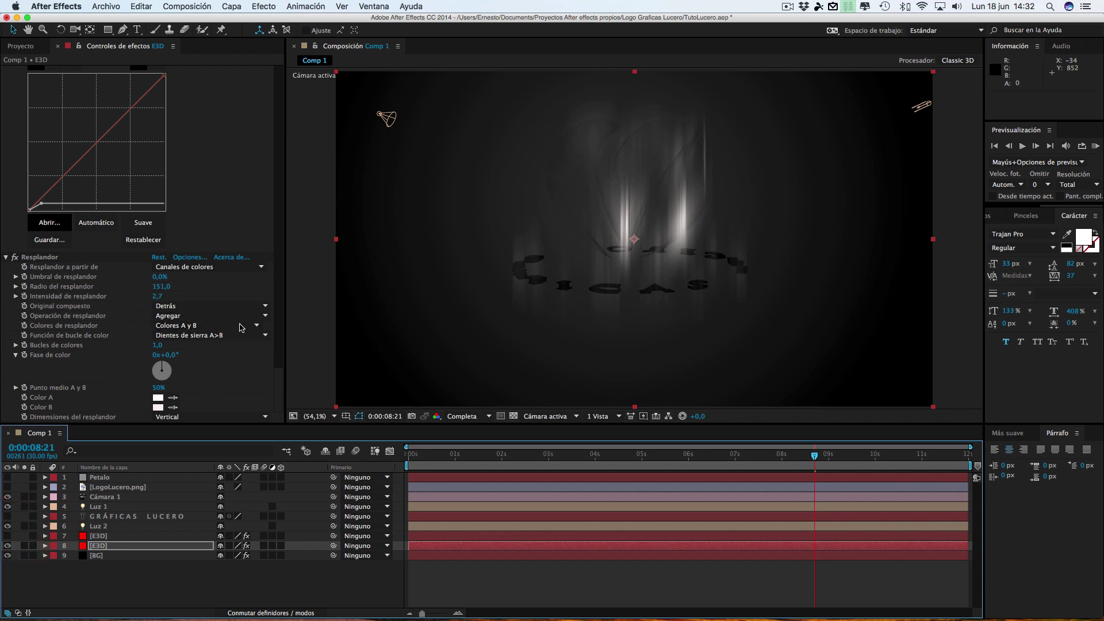
click(242, 325)
click(216, 338)
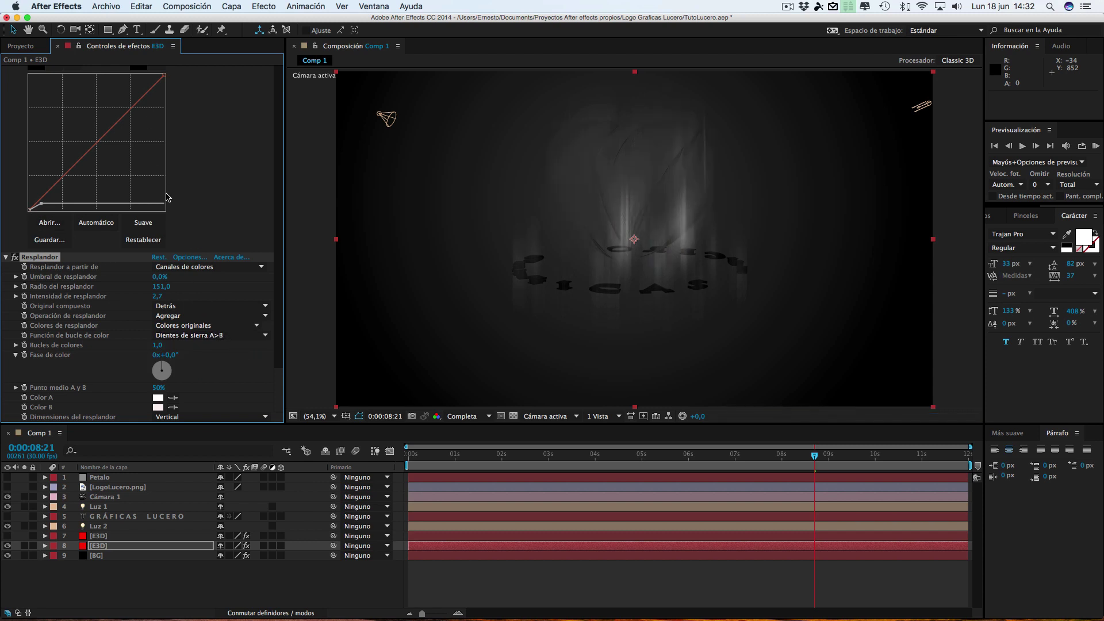
- Reset the Curves to a straight line, then steepen it to brighten the petals and lettering
mouse_move(67, 203)
mouse_down()
mouse_move(81, 86)
mouse_move(136, 70)
mouse_up()
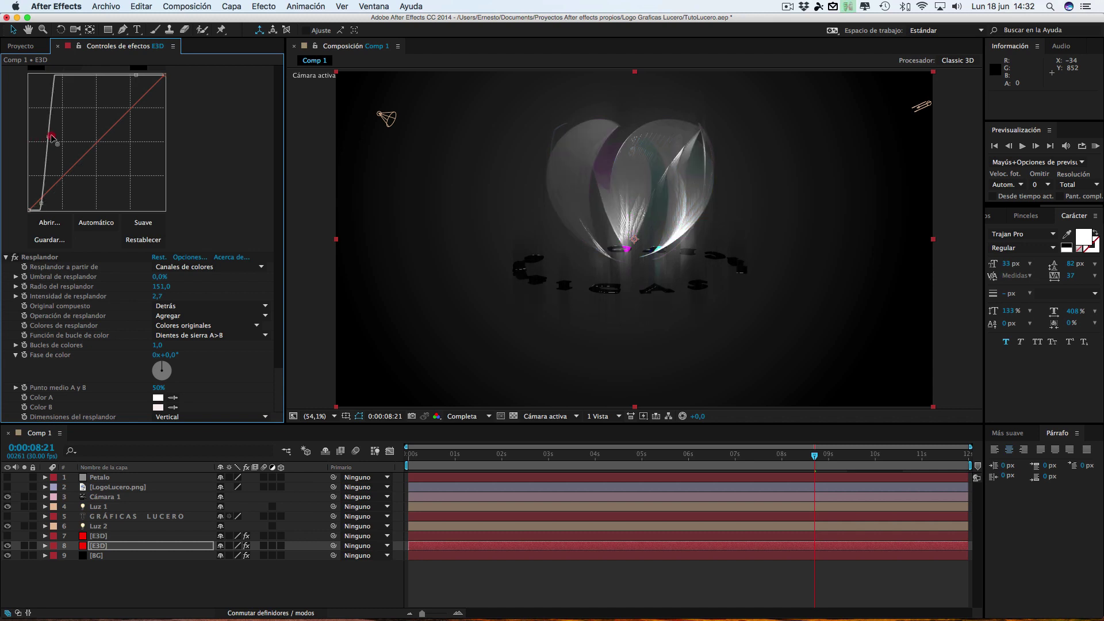
mouse_move(86, 153)
mouse_down()
mouse_move(99, 150)
mouse_move(49, 193)
mouse_move(52, 162)
mouse_up()
scroll(105, 141, up, 1)
scroll(126, 144, up, 6)
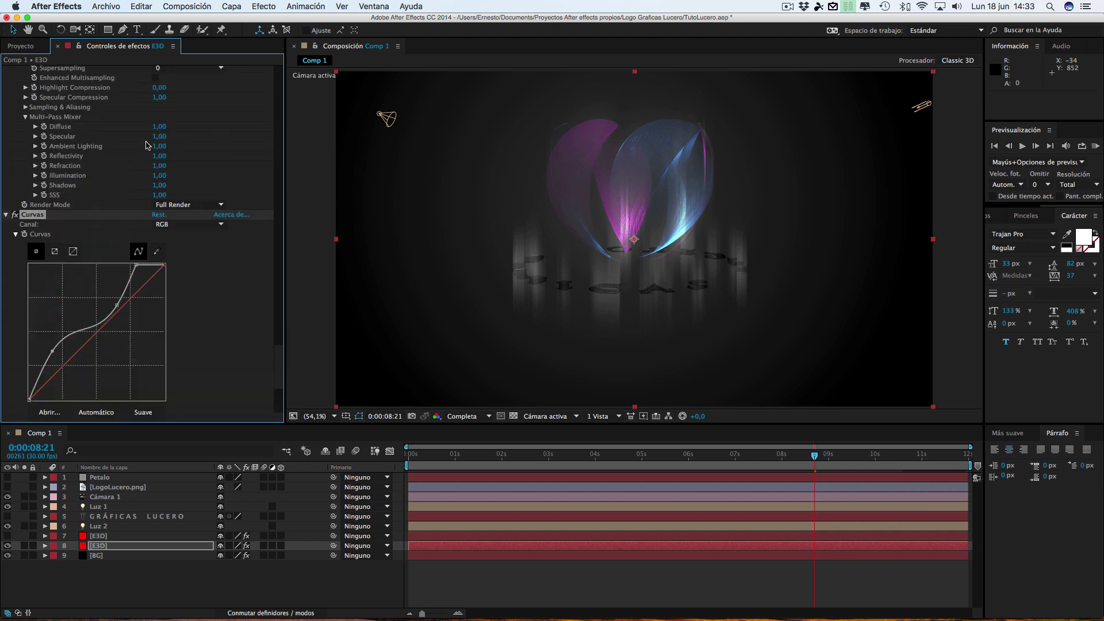
click(162, 225)
click(159, 214)
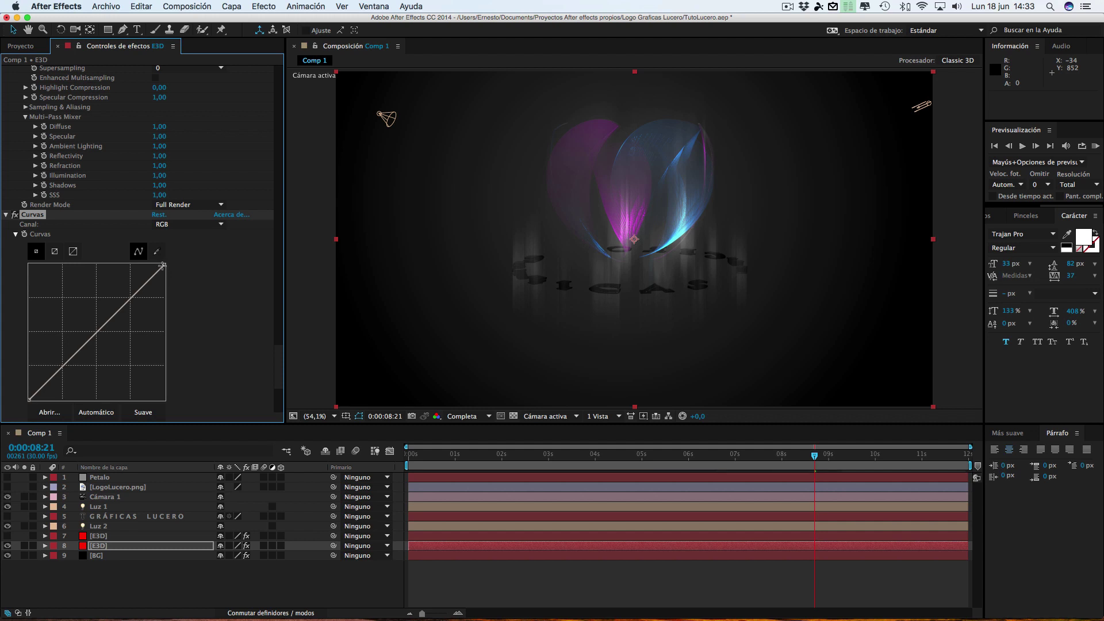
drag(163, 265, 42, 264)
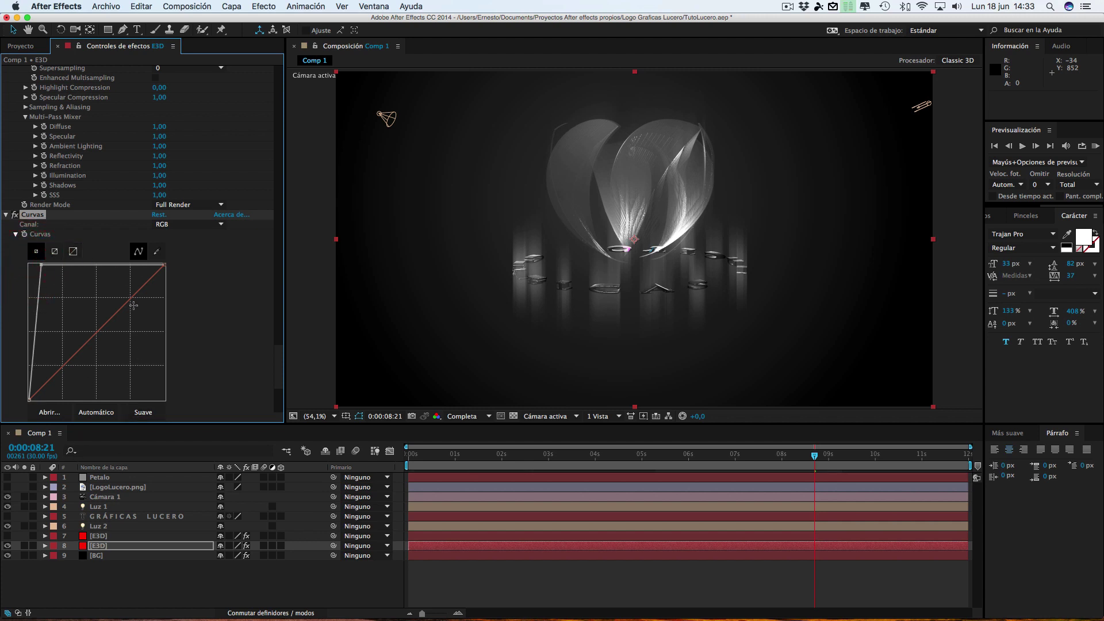
scroll(86, 144, up, 4)
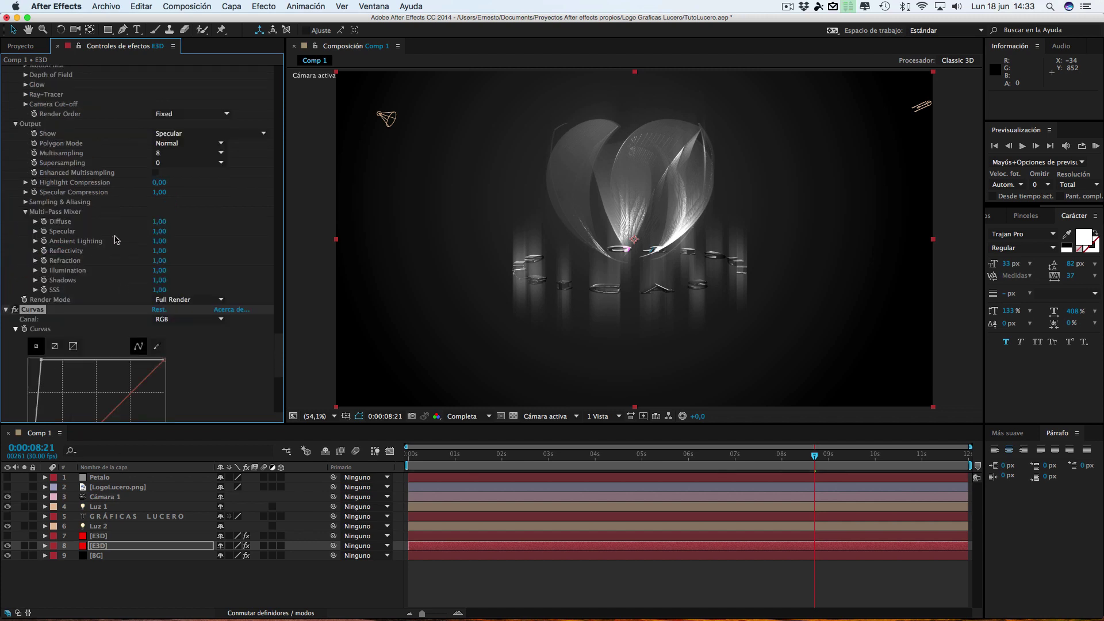
scroll(117, 240, up, 10)
scroll(117, 240, down, 5)
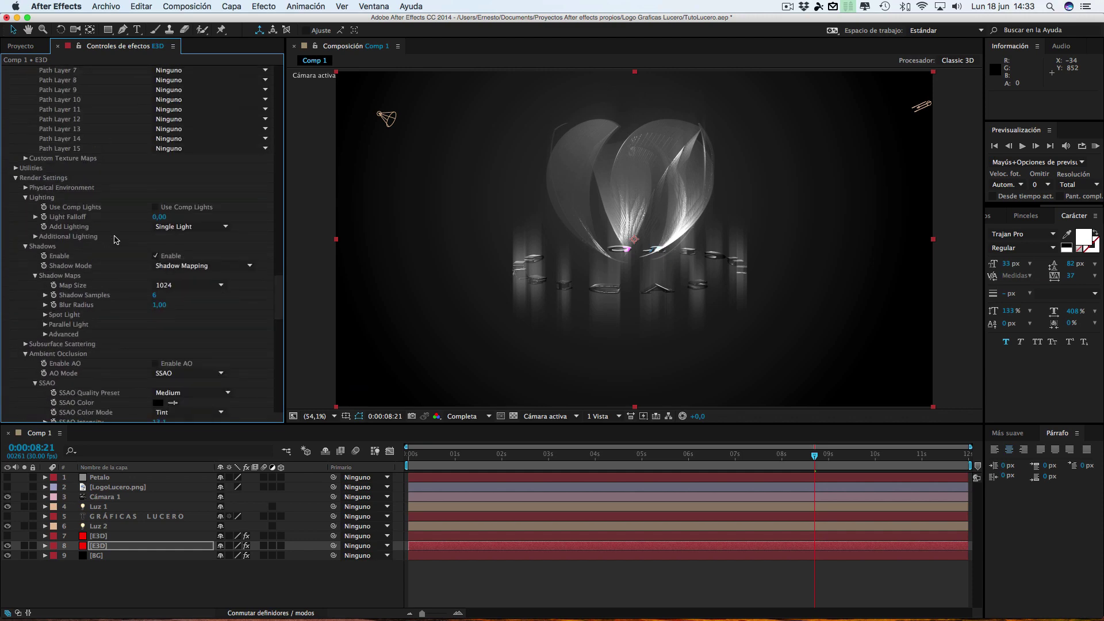
scroll(150, 299, down, 5)
scroll(178, 351, down, 5)
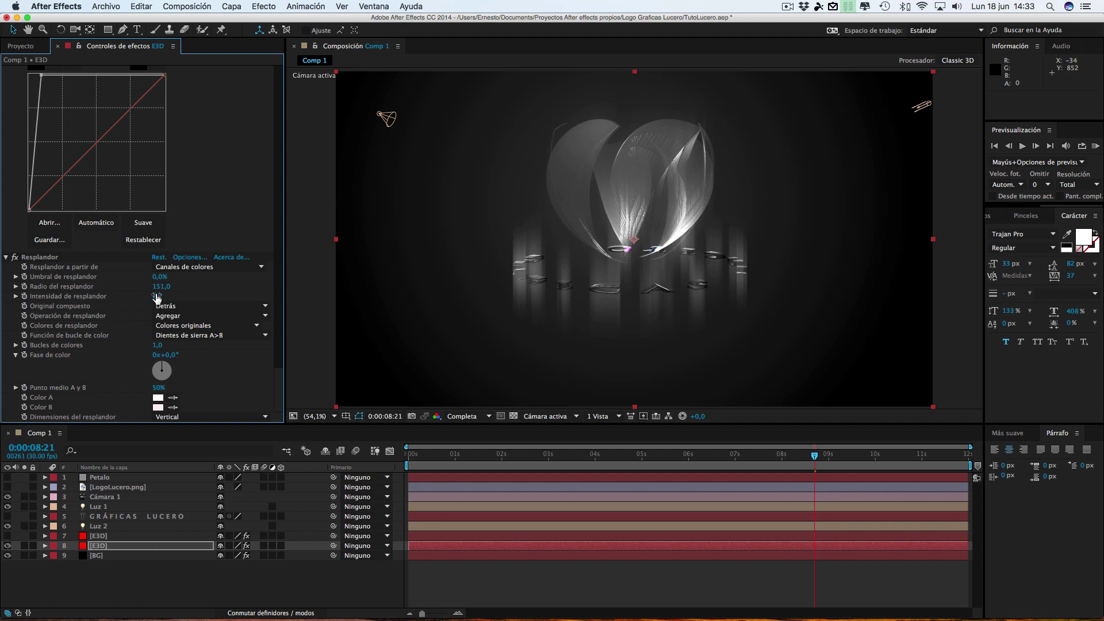
- Lower glow intensity to 1,2 and threshold near zero, and show layer 7 [E3D] again
drag(156, 297, 31, 292)
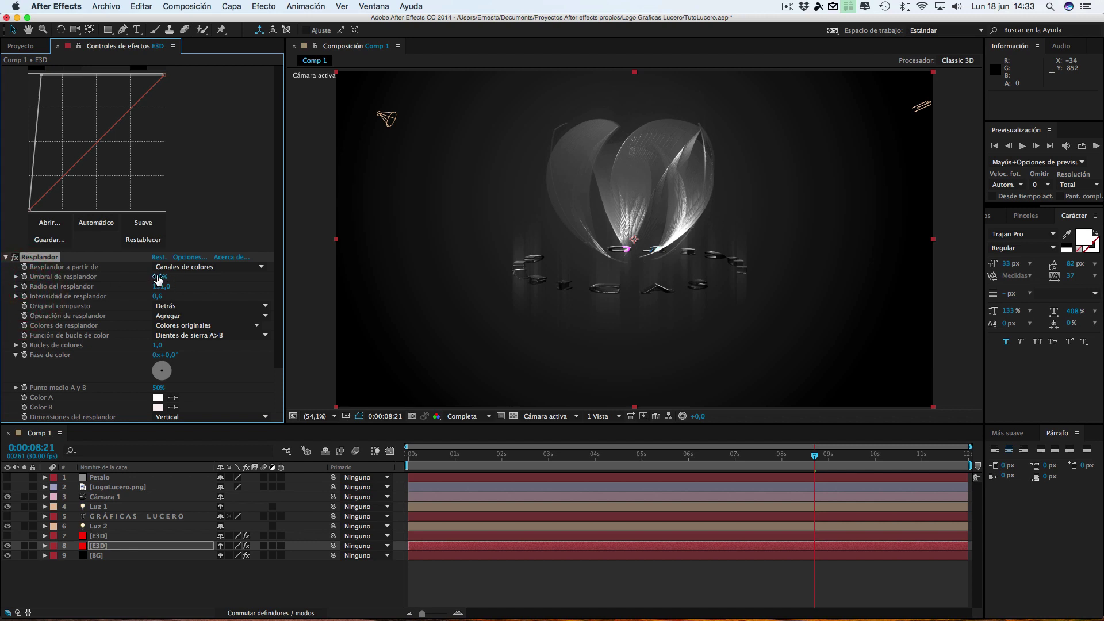
drag(170, 276, 156, 277)
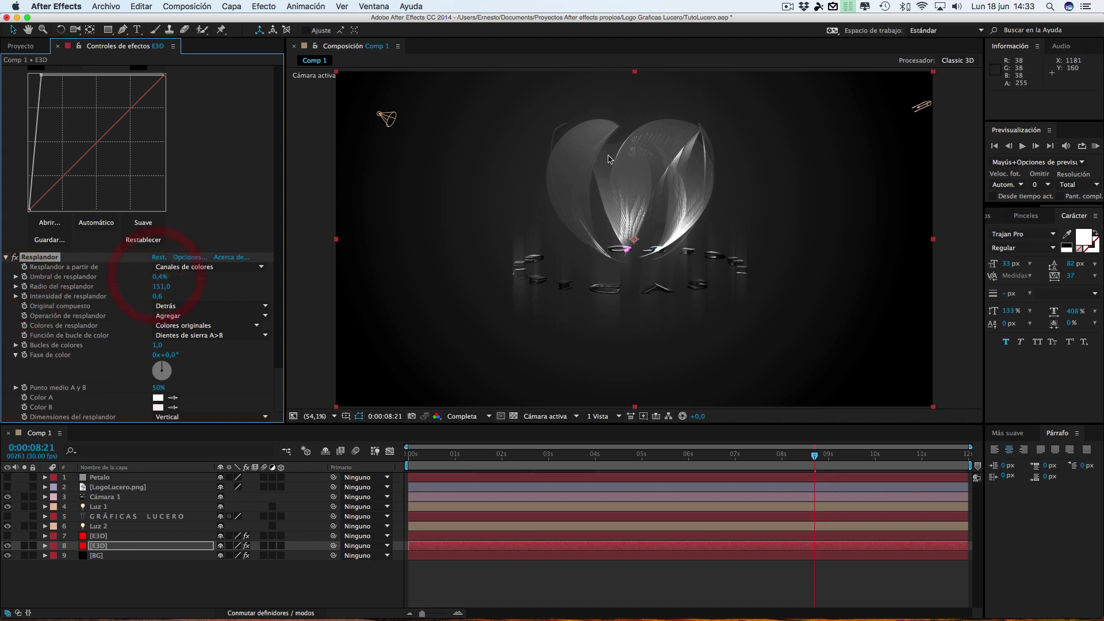
click(7, 536)
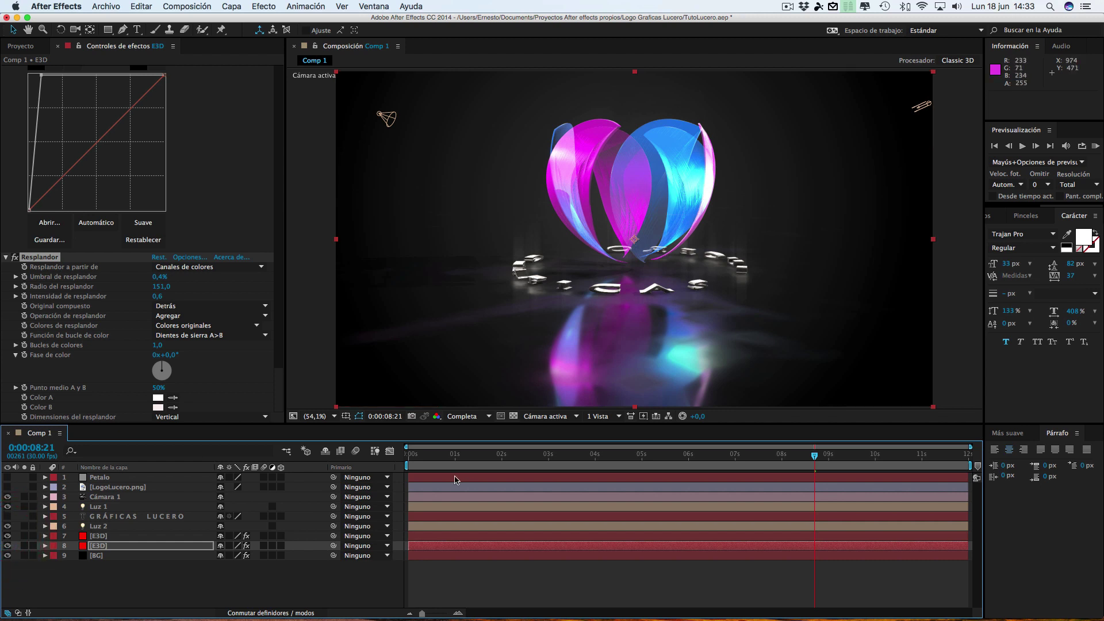
- Preview the glow at about 1.5, 2, 3, 4.5 and 5 seconds
click(477, 456)
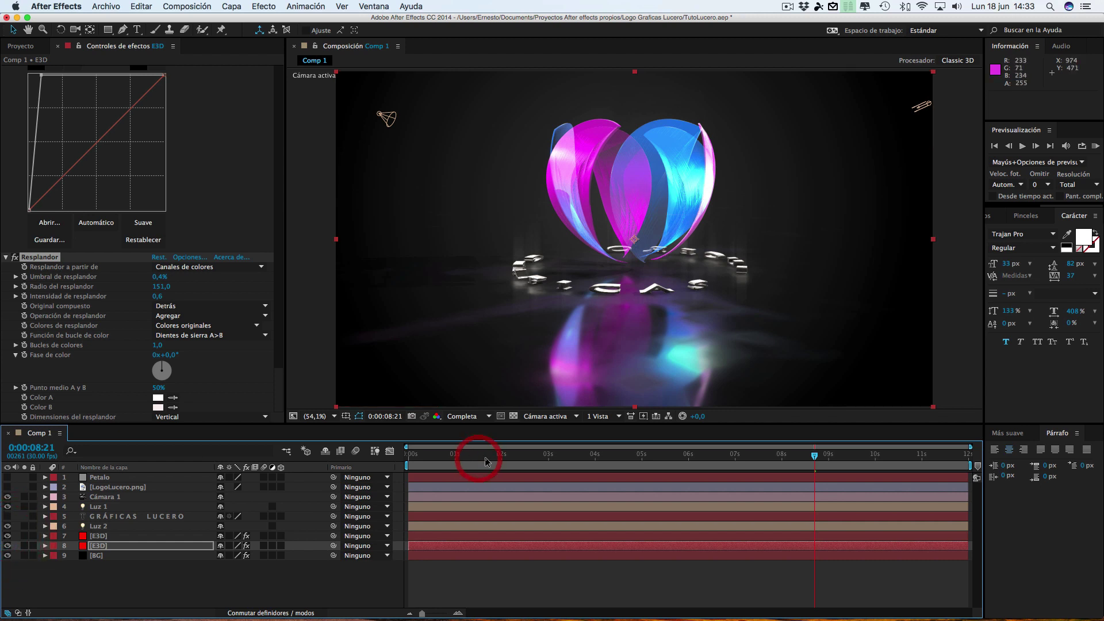
click(514, 456)
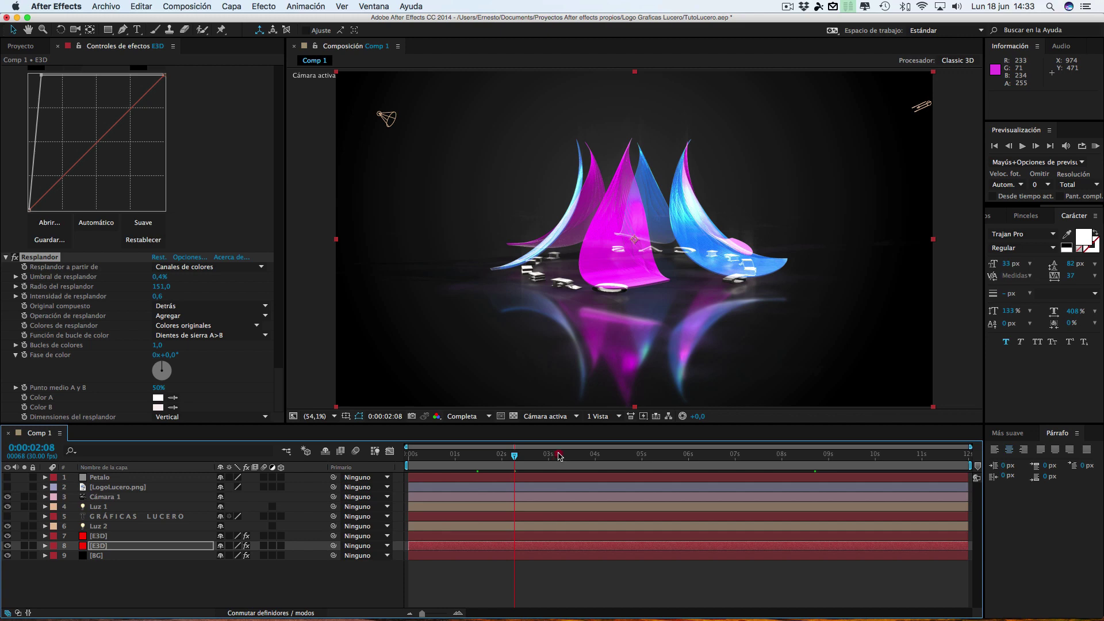
click(557, 455)
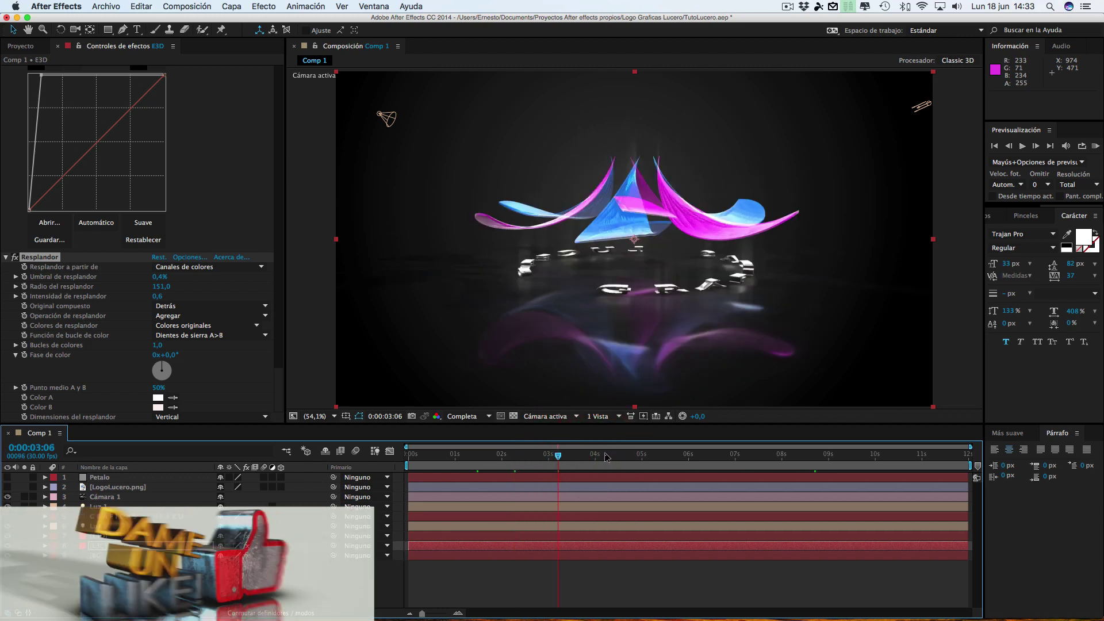
click(622, 456)
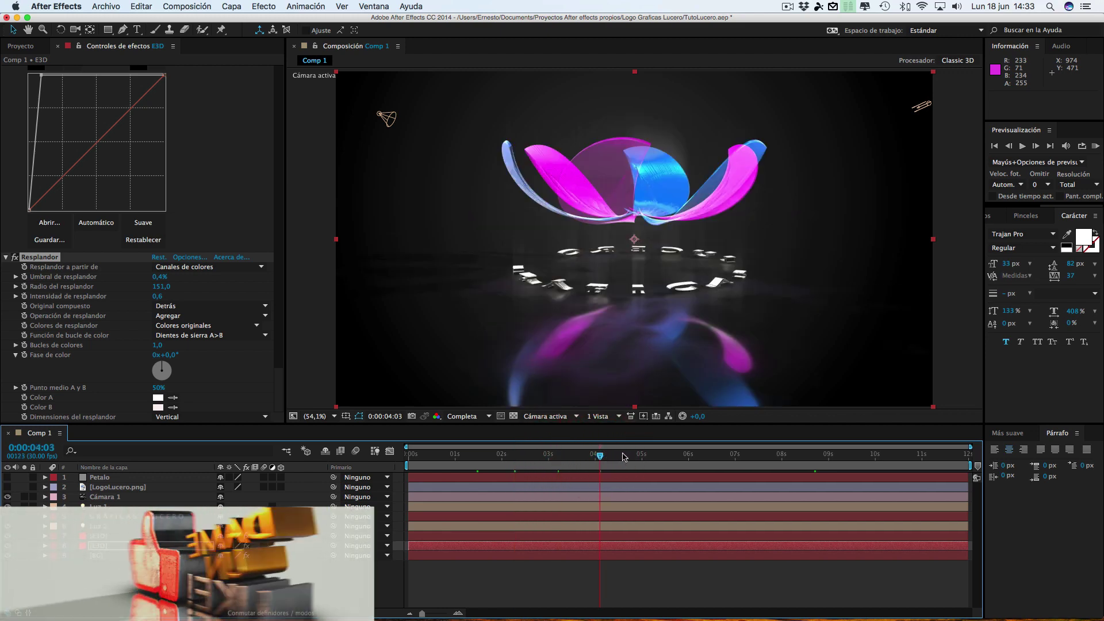
click(657, 455)
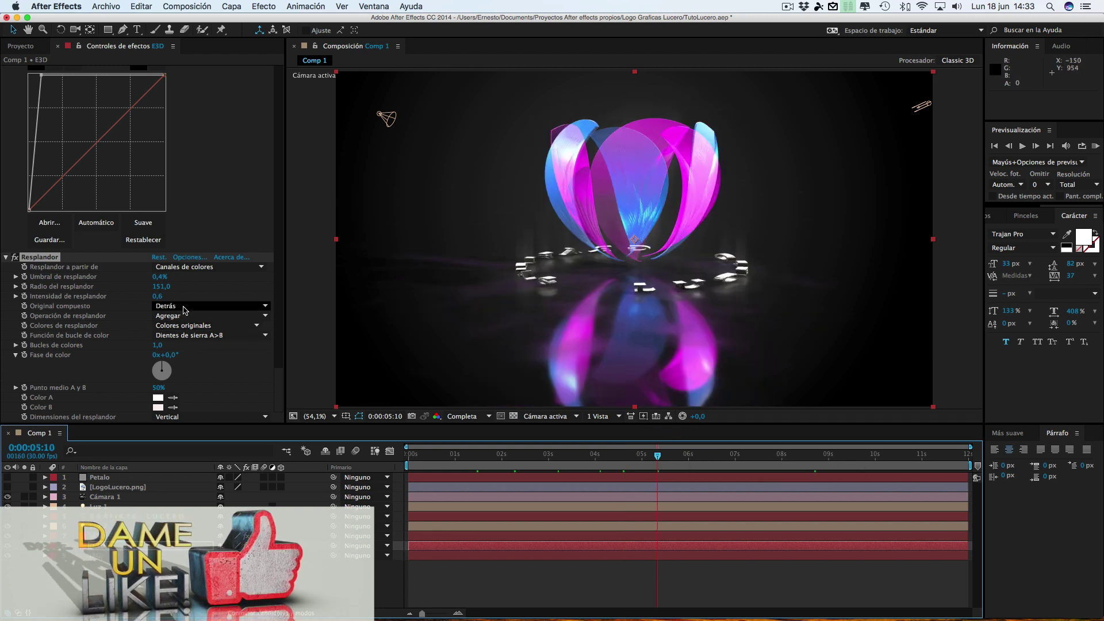
- Set the glow threshold to 0,8% and radius to 133,0, then check around 5.8 seconds
mouse_move(155, 280)
mouse_down()
mouse_move(162, 274)
mouse_move(119, 277)
mouse_move(189, 297)
mouse_up()
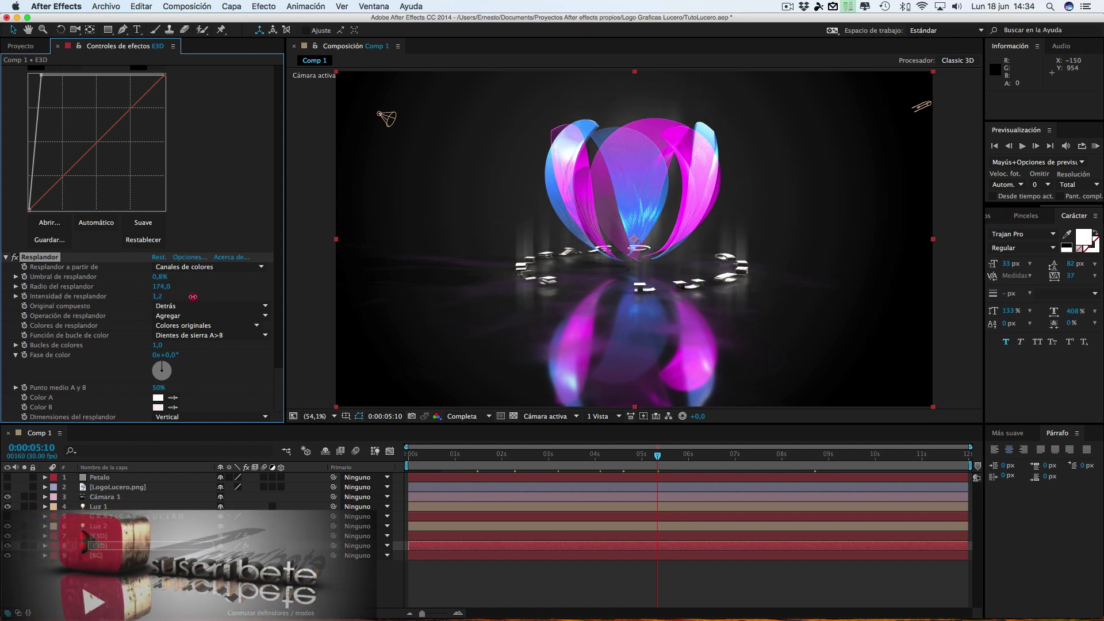
drag(161, 286, 138, 285)
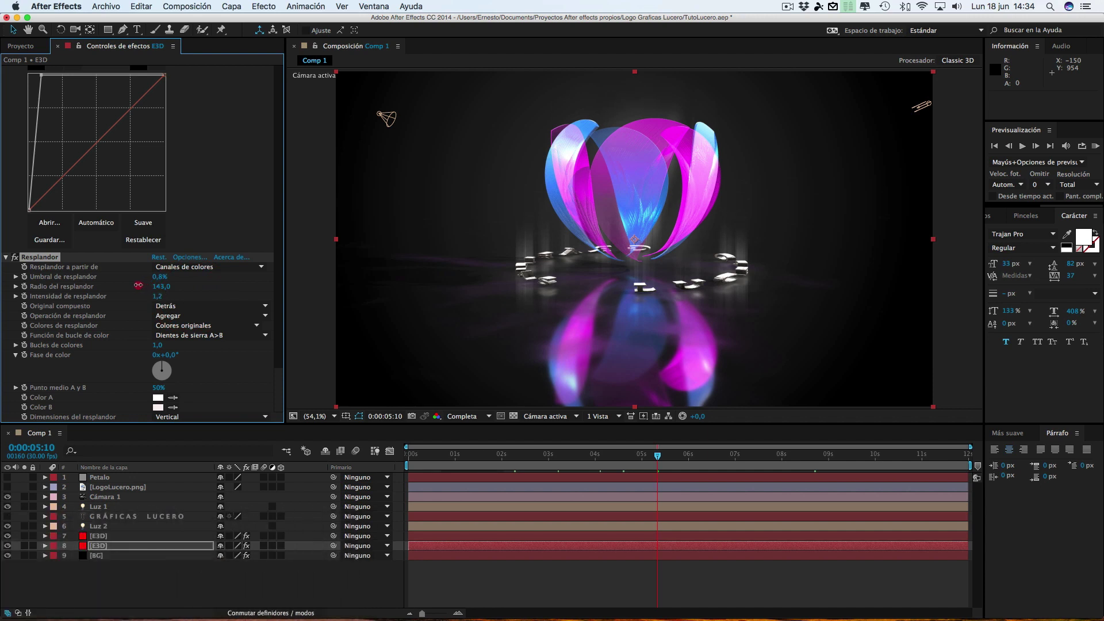
drag(671, 458, 795, 457)
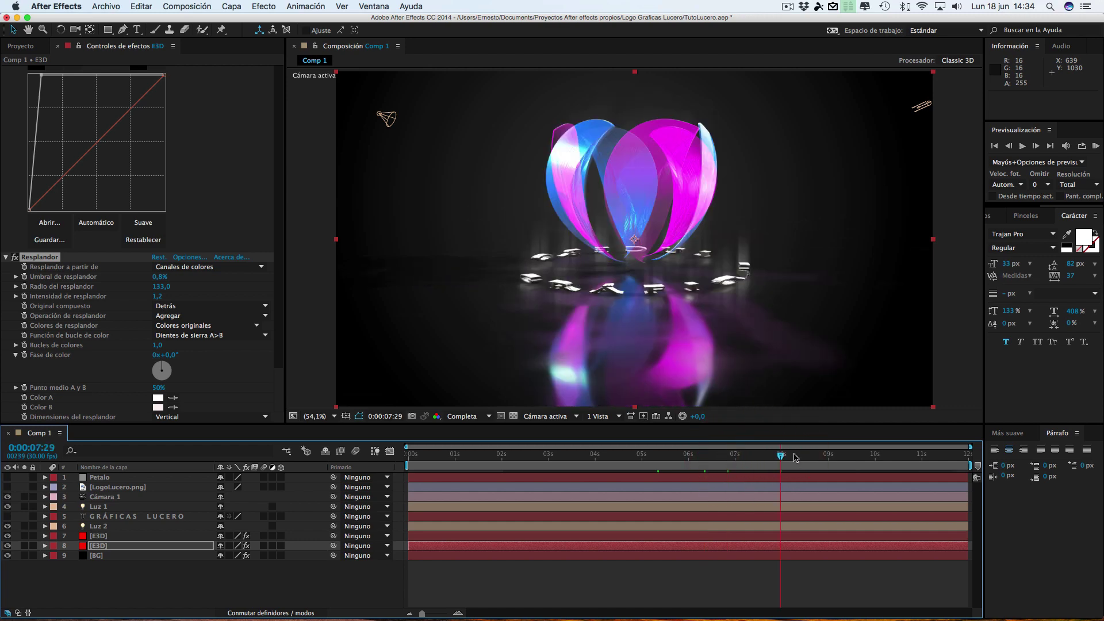
click(805, 456)
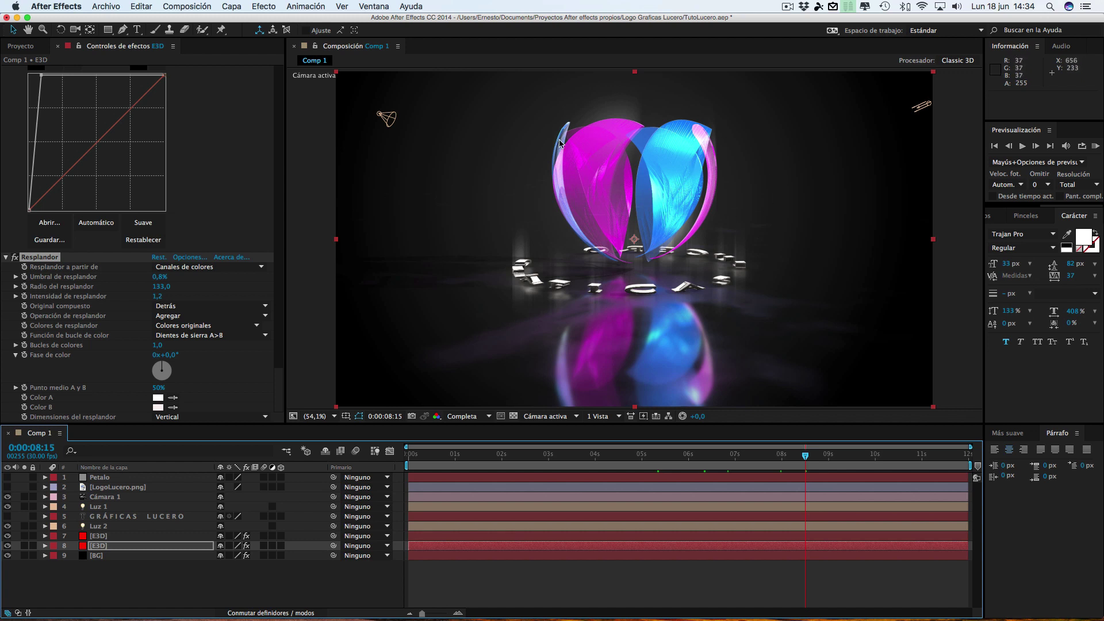
click(730, 456)
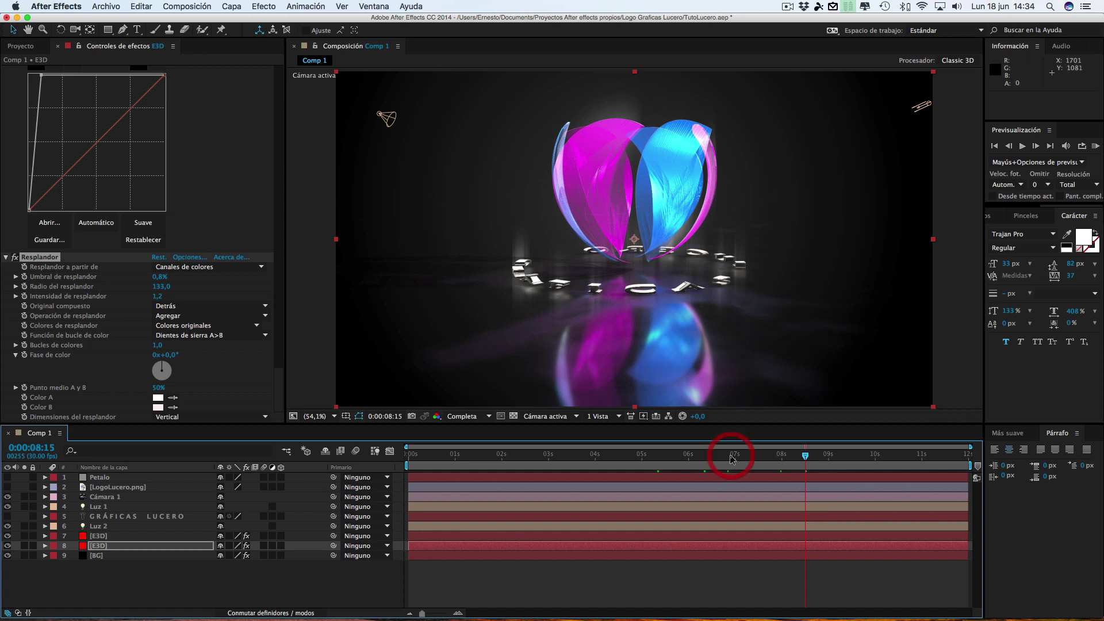
click(653, 456)
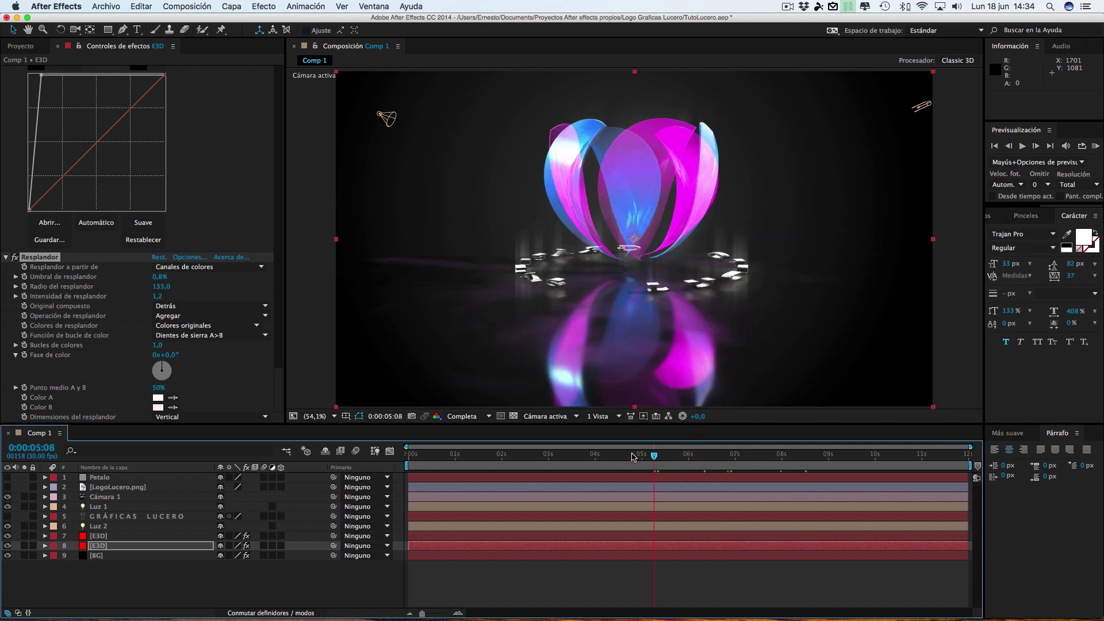
click(529, 456)
click(492, 457)
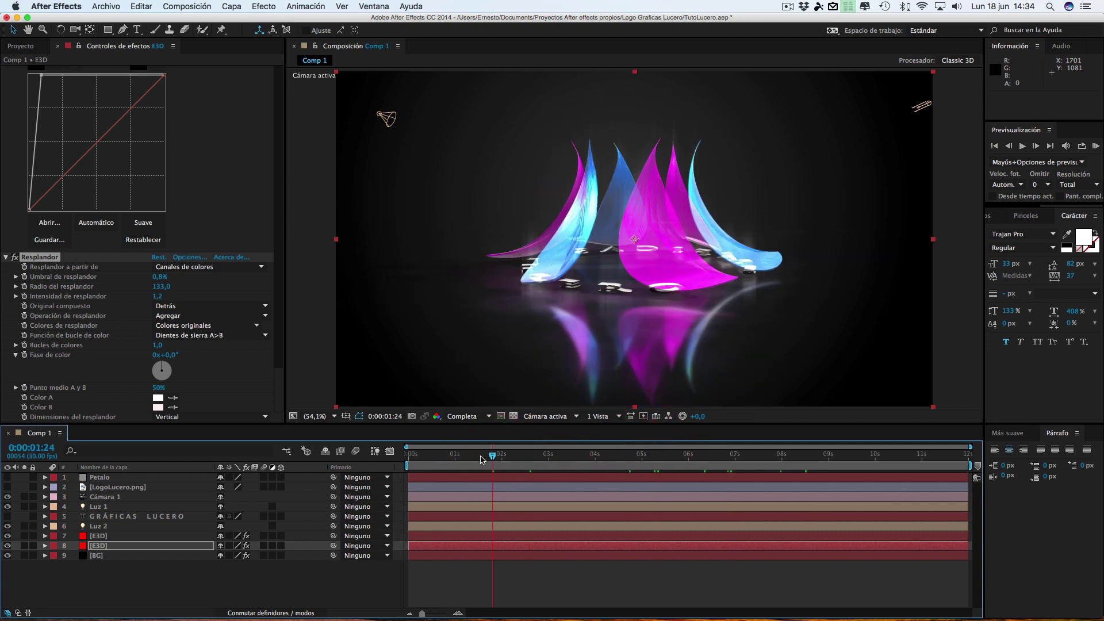
click(450, 456)
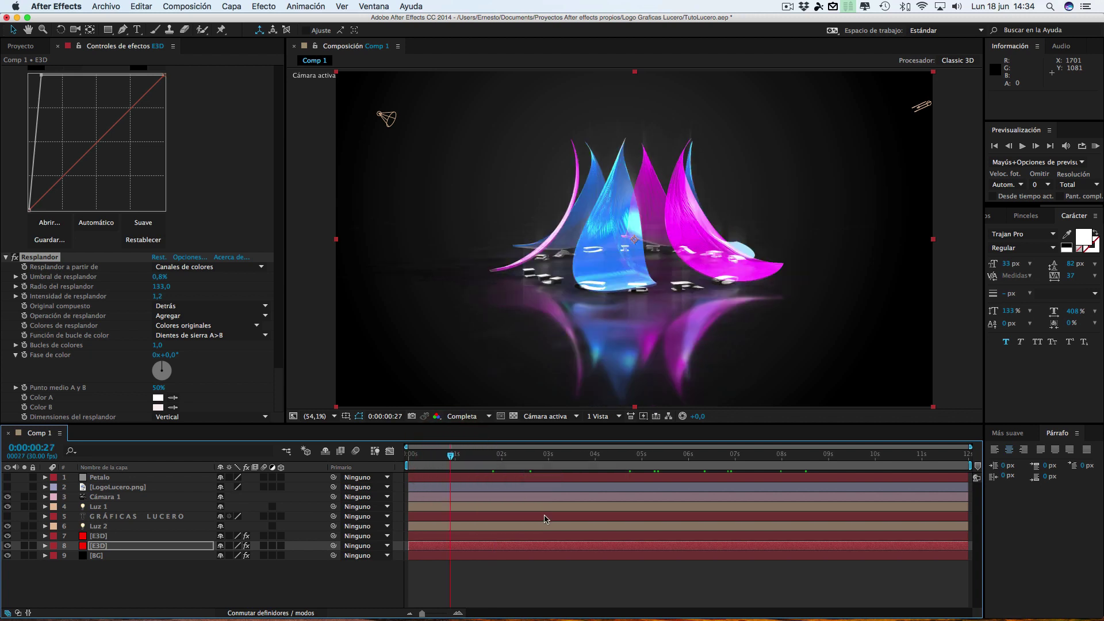